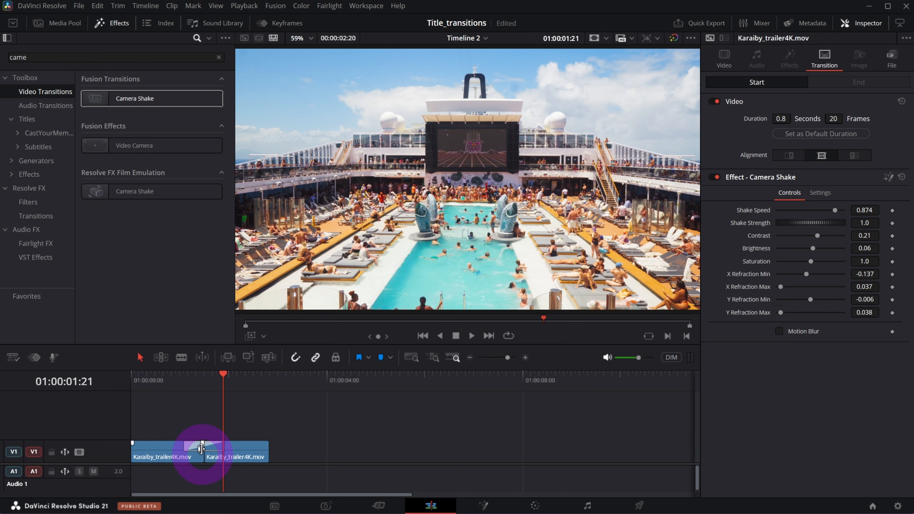
Step: Play back the Camera Shake transition between the two video clips
click(166, 382)
key(space)
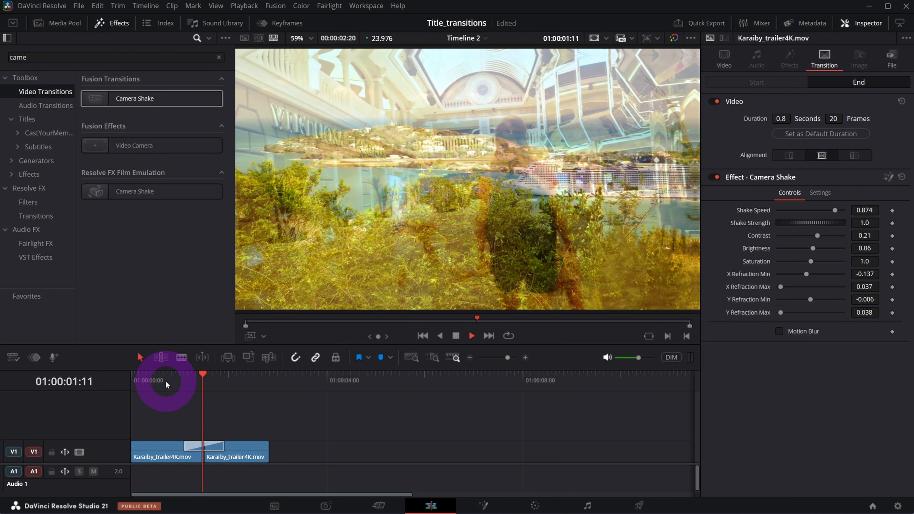
click(211, 394)
click(235, 457)
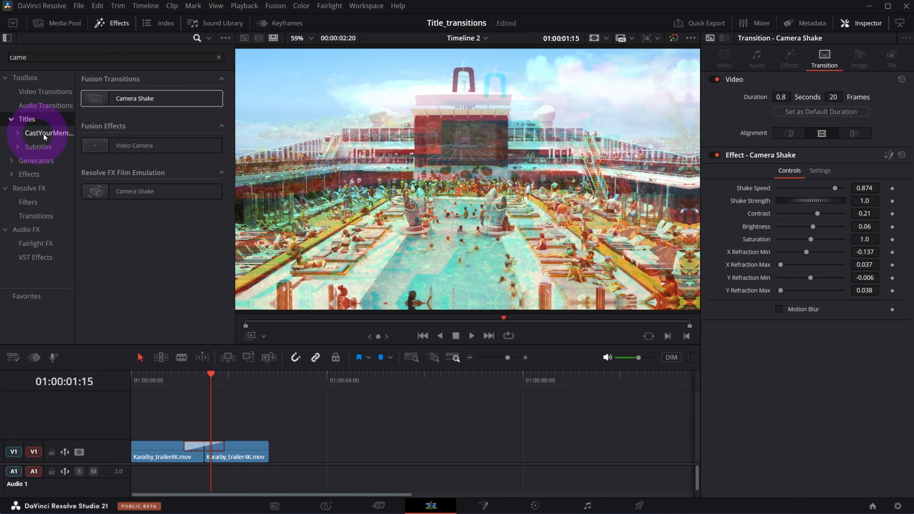
Step: Add the CYM_Action_Title24 title on track V2, starting where the Camera Shake transition begins
click(217, 56)
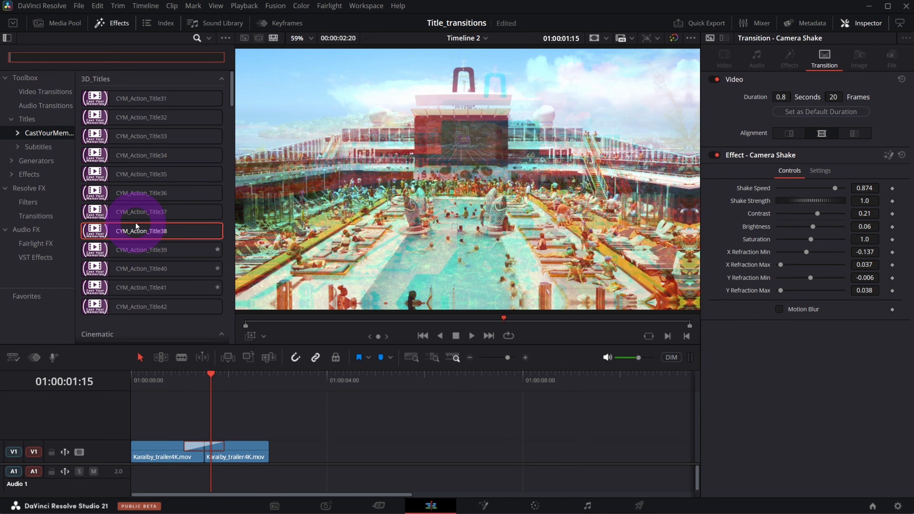
scroll(180, 240, down, 5)
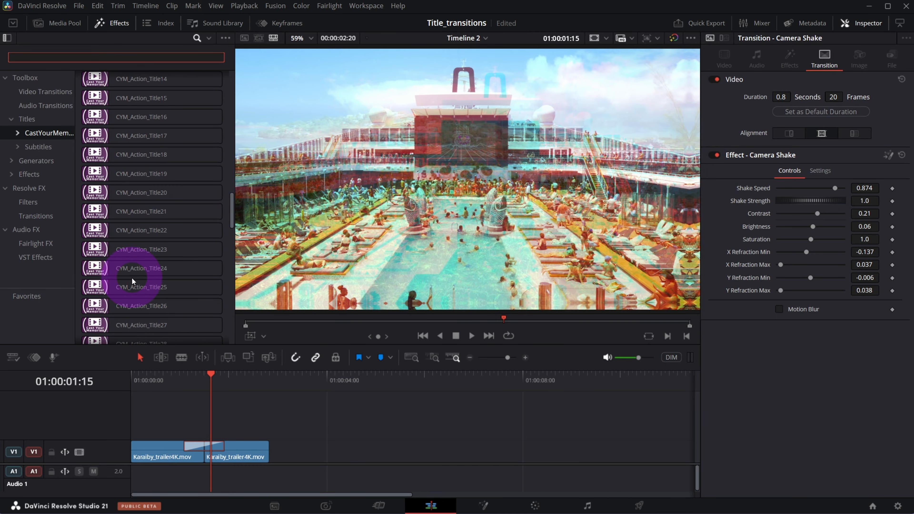
drag(85, 268, 180, 423)
Step: Change the title text to TITLE and TRANSITION on two lines, with line spacing 0.669 and size 0.1974
click(782, 142)
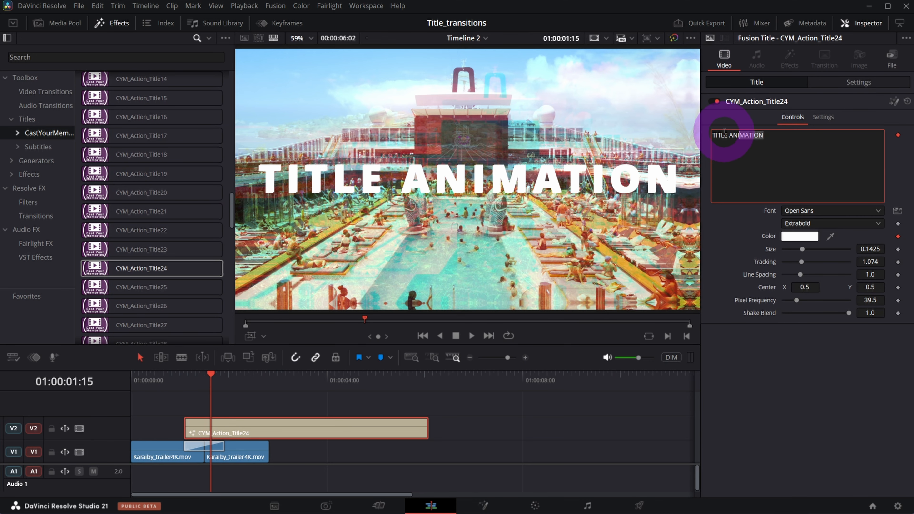
key(Return)
key(shift+End)
key(BackSpace)
text(TRANSITION)
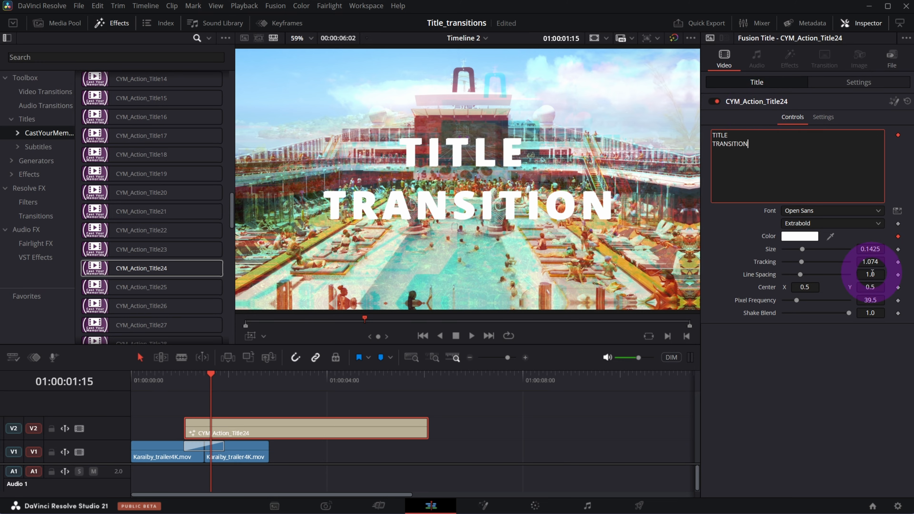
drag(873, 274, 692, 300)
drag(871, 249, 457, 311)
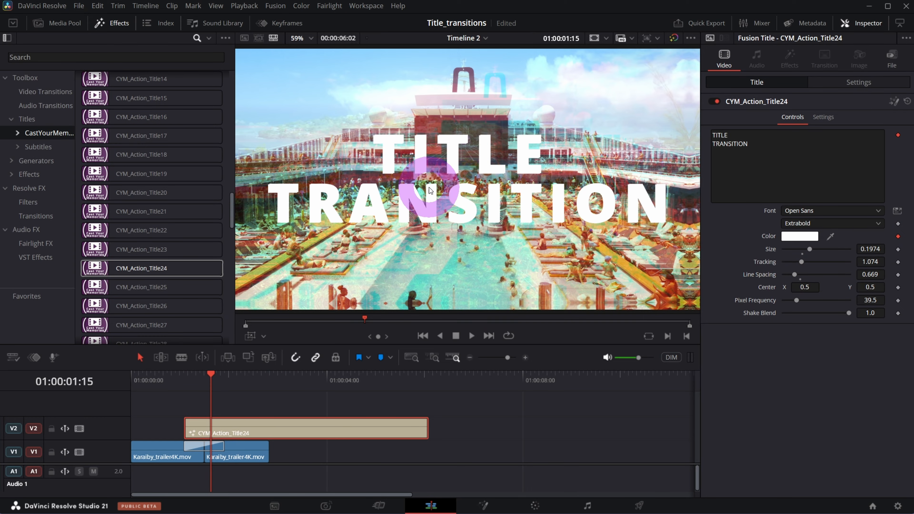
Step: Apply a Drop Shadow effect to the title with shadow strength 0.868 and drop distance 0.031
click(233, 381)
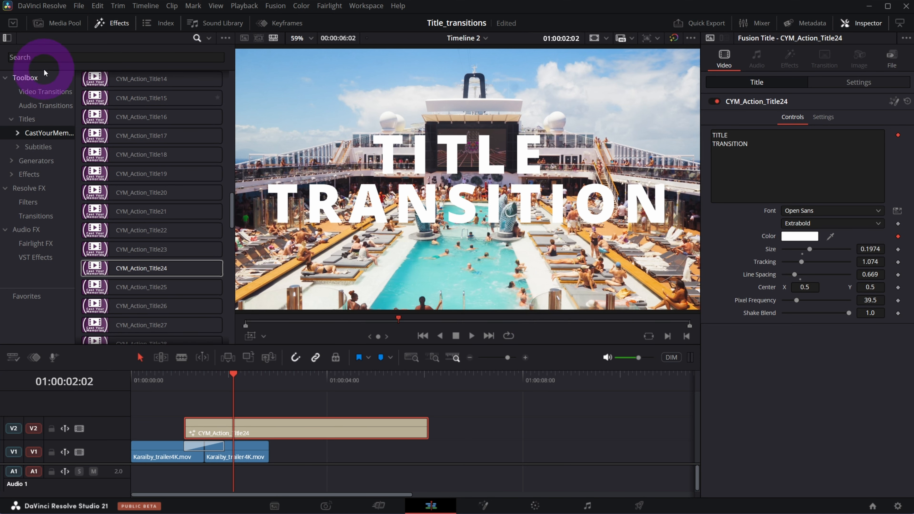
text(DROP)
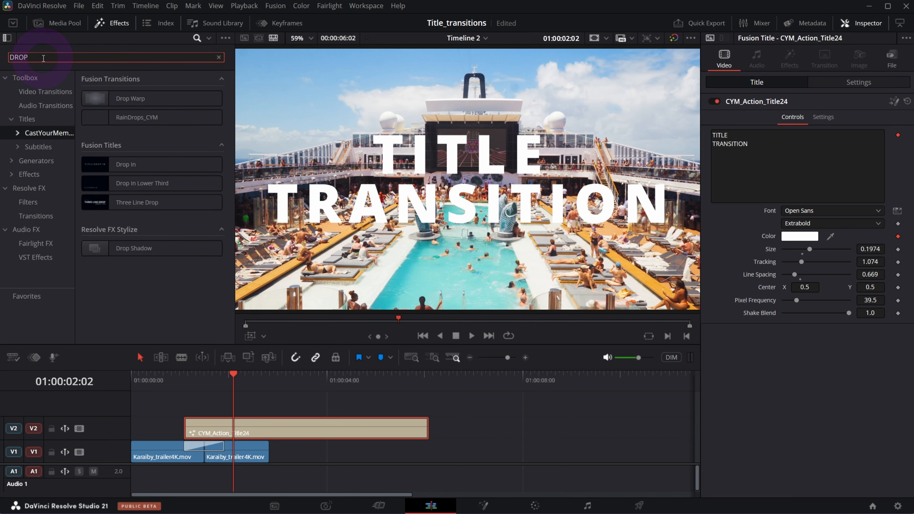
drag(114, 248, 295, 431)
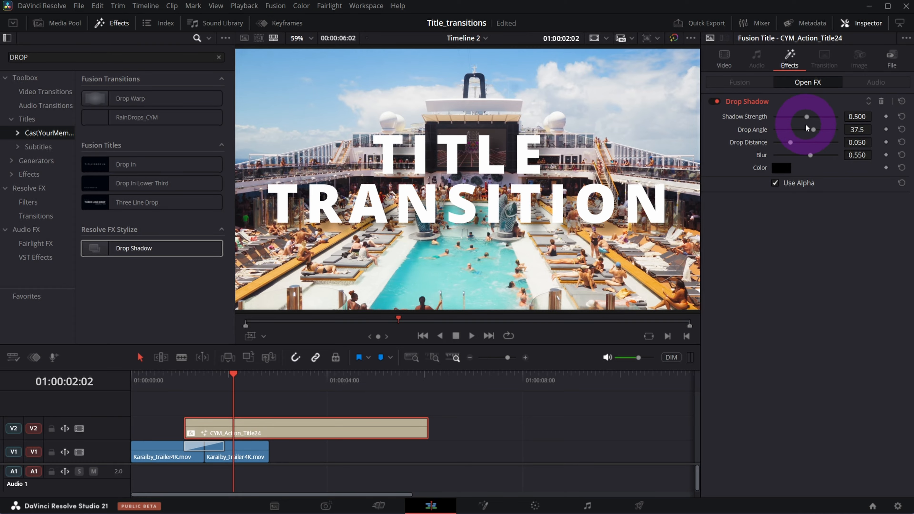
drag(806, 117, 834, 121)
drag(787, 141, 782, 145)
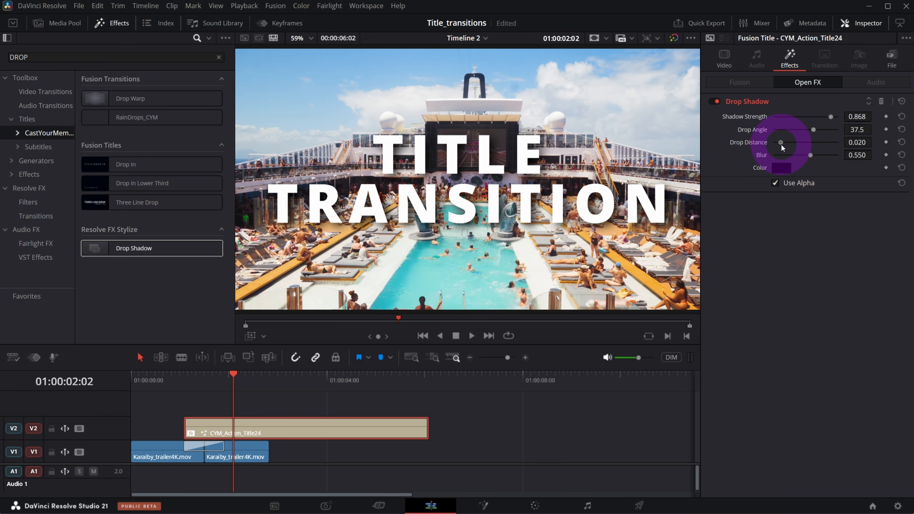
Step: Play back the section from the first clip through the transition to check the shadowed title
key(Home)
key(space)
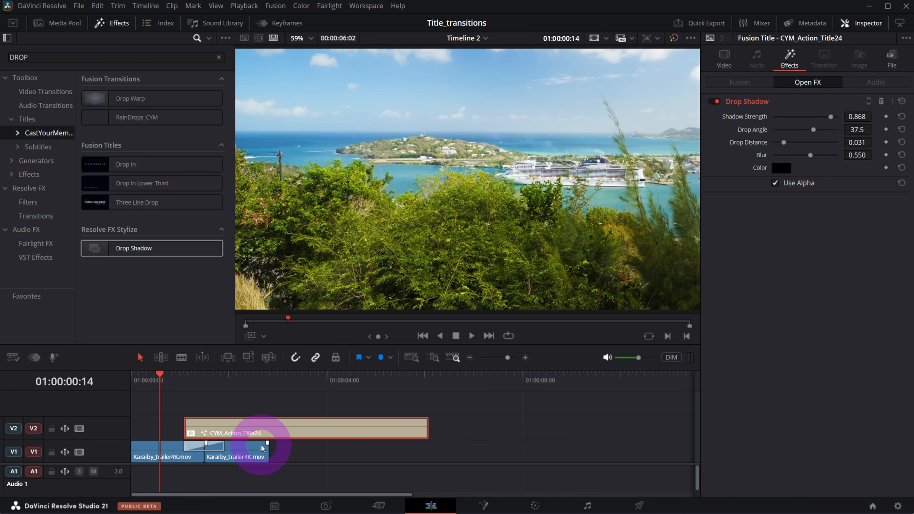
key(space)
click(170, 380)
key(space)
click(170, 381)
click(169, 381)
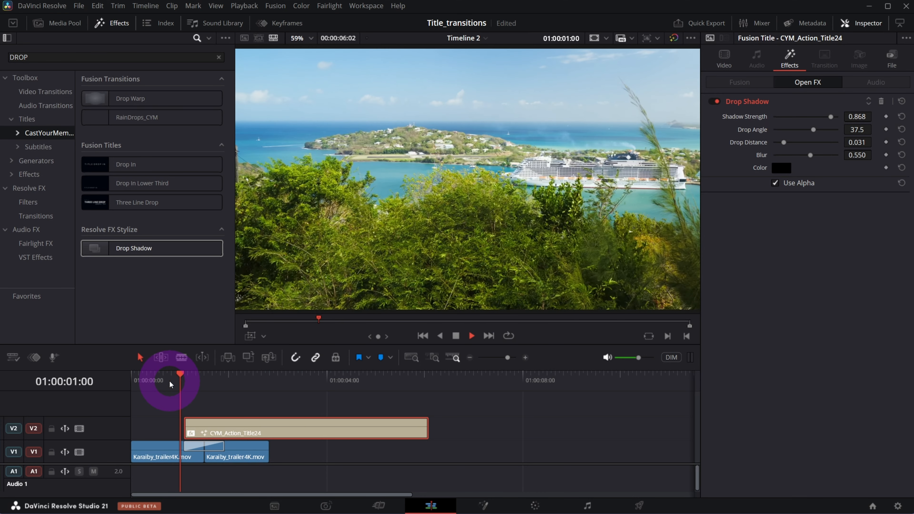
key(space)
click(170, 381)
key(space)
key(space)
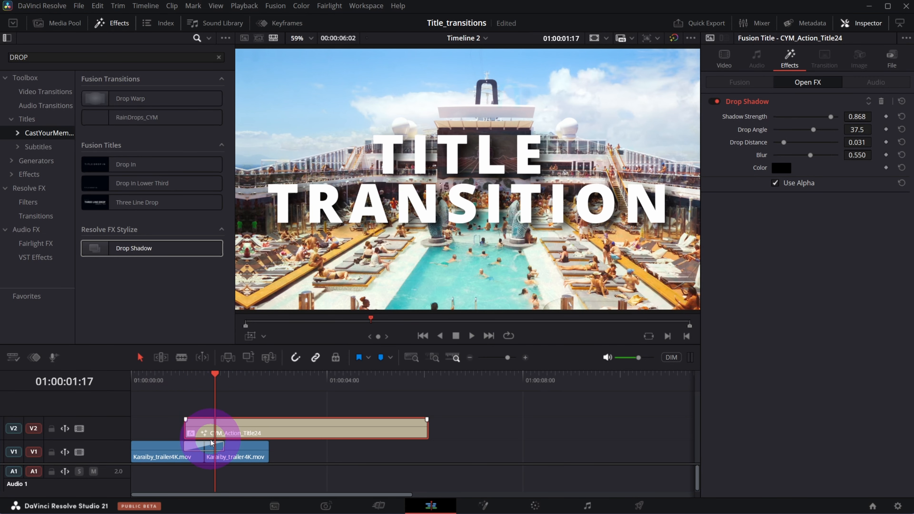
Step: Set the Camera Shake transition's shake speed to 0.9 and shake strength to 0.2
click(214, 449)
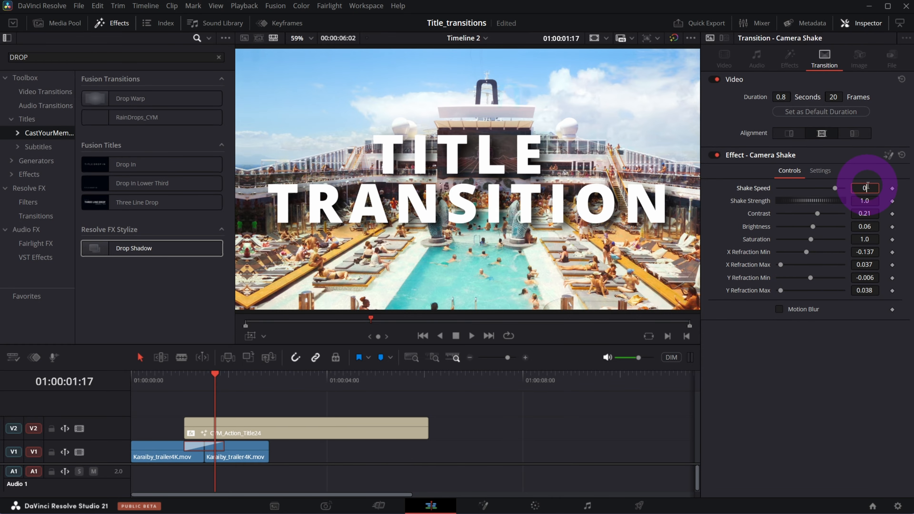
text(5)
key(Tab)
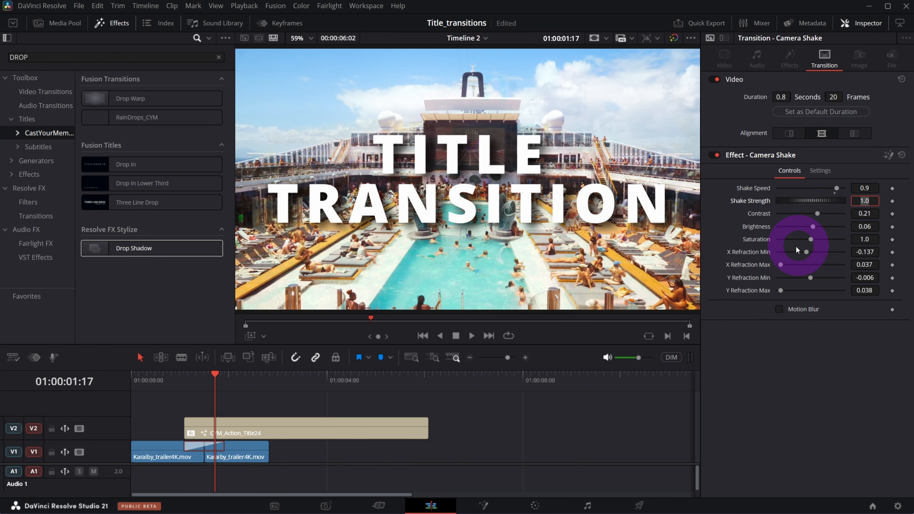
text(0.)
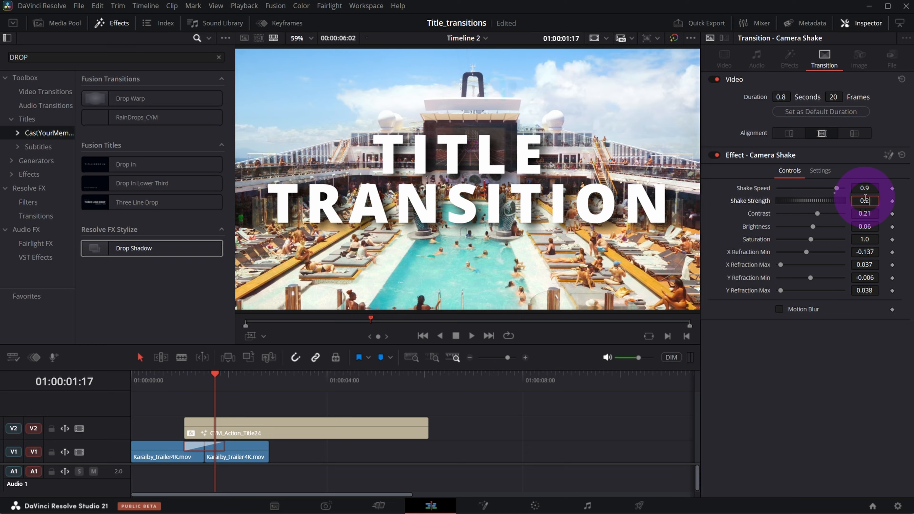
text(2)
key(Tab)
Step: Play back the title together with the adjusted Camera Shake transition
key(space)
key(space)
key(space)
key(space)
key(space)
key(space)
key(space)
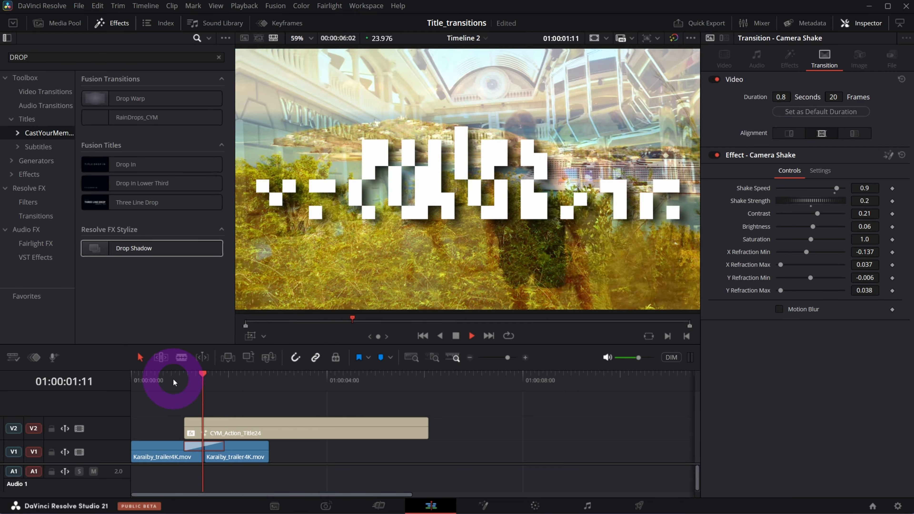
key(space)
key(space)
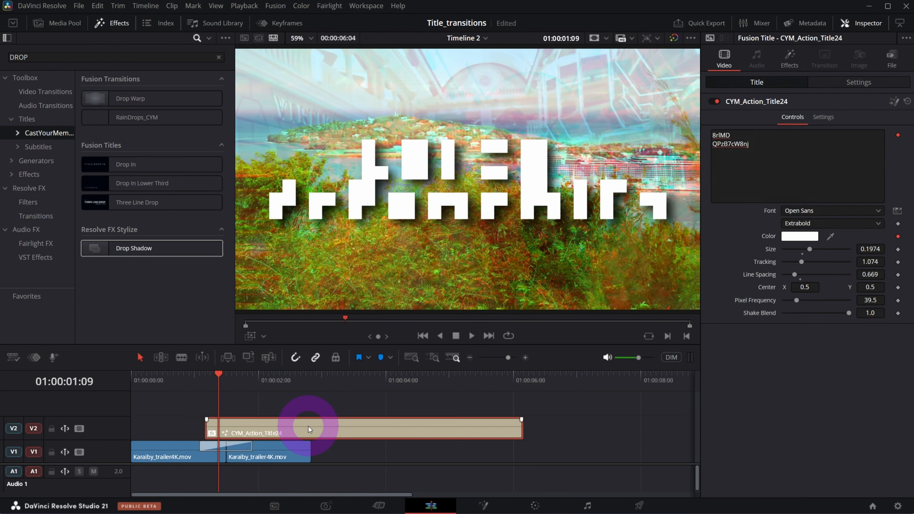
Step: Shift the title clip a few frames later on V2 so it starts just after the transition begins, and check the playback
scroll(308, 426, up, 2)
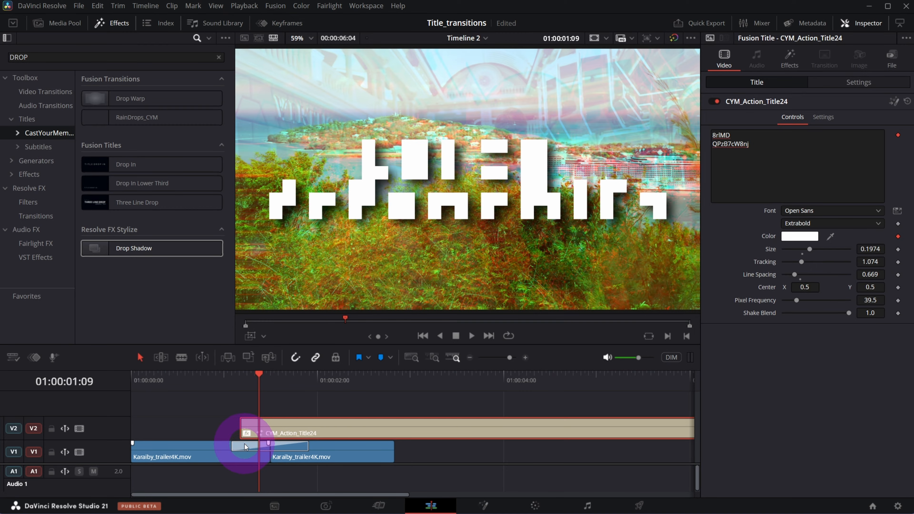
click(241, 450)
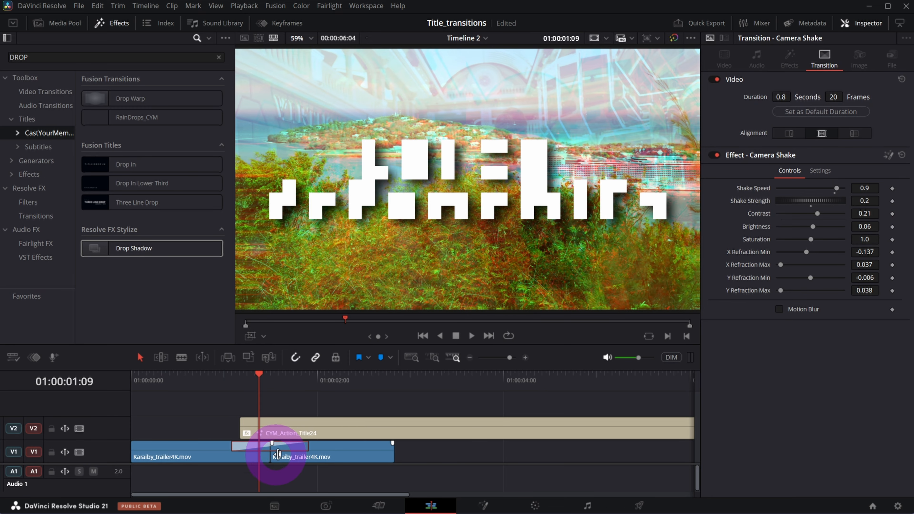
click(218, 381)
key(space)
click(218, 381)
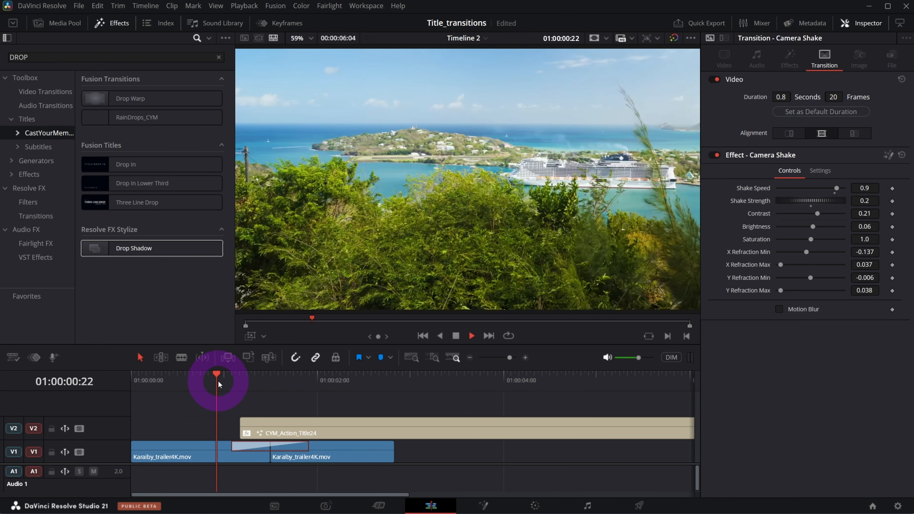
key(space)
drag(315, 425, 323, 425)
click(215, 378)
key(space)
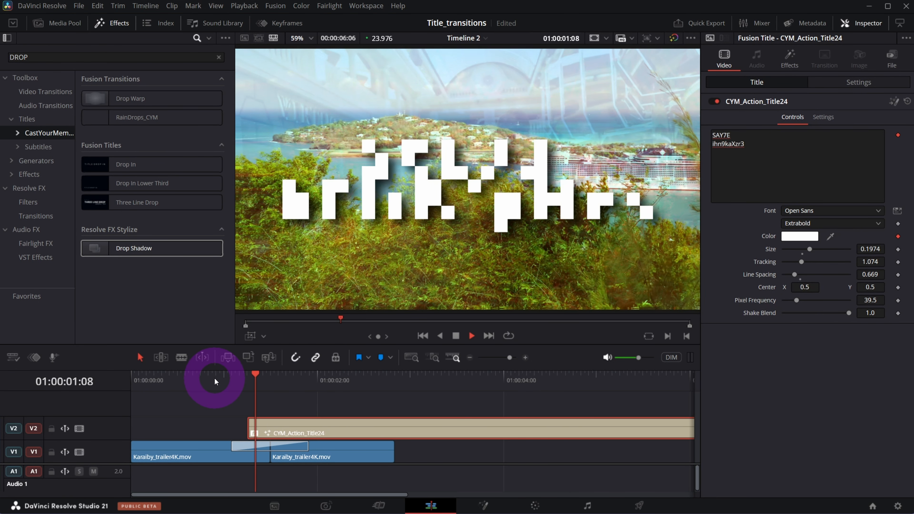
click(214, 378)
key(space)
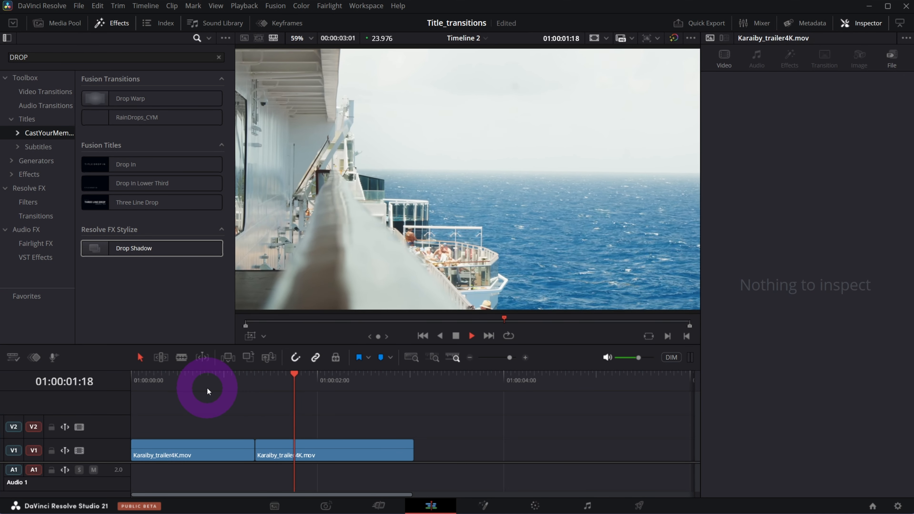
Step: Play back the plain cut between the two clips on V1
click(209, 386)
click(208, 385)
key(space)
click(208, 385)
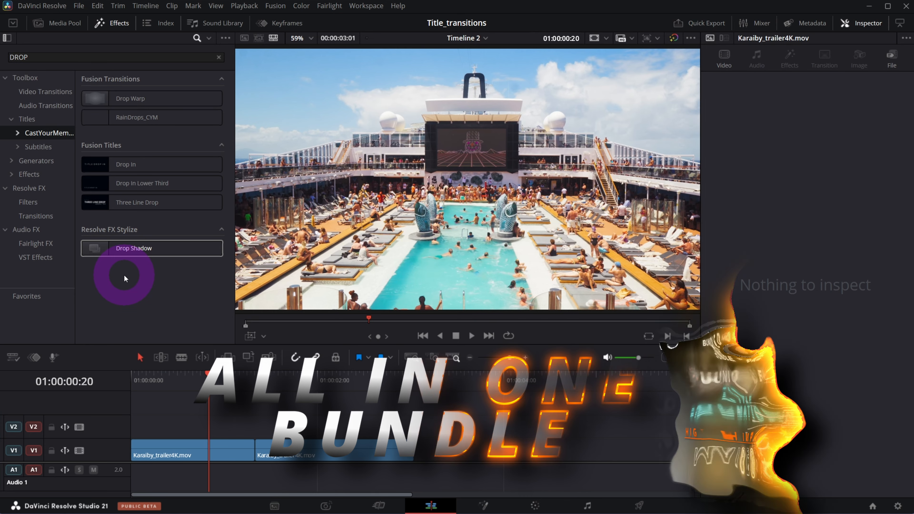
Step: Add the CYM_Action_Title39 title on track V2 above the cut, starting at 01:00:01:00, and preview its animation
click(219, 57)
click(174, 206)
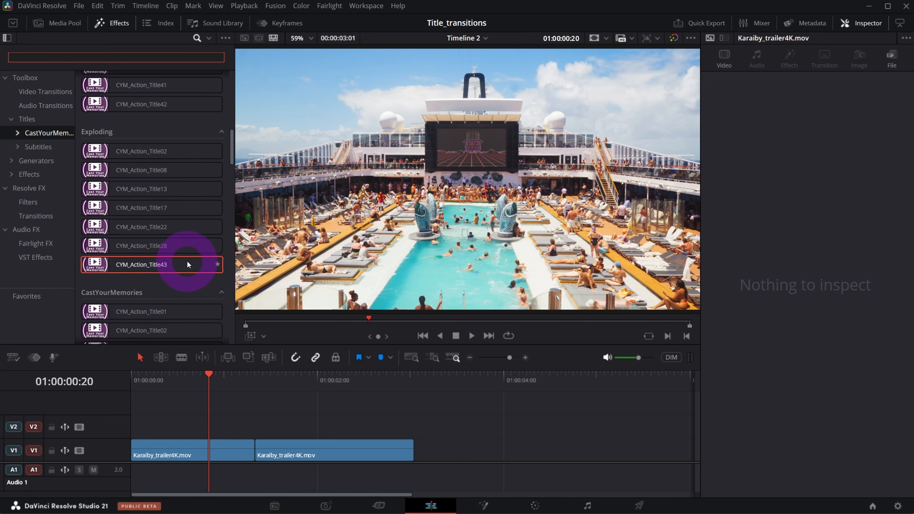
scroll(187, 261, down, 8)
click(106, 311)
drag(107, 311, 221, 423)
drag(269, 379, 321, 383)
Step: Change the 3D title's text to TITLE TRANSITION
click(333, 429)
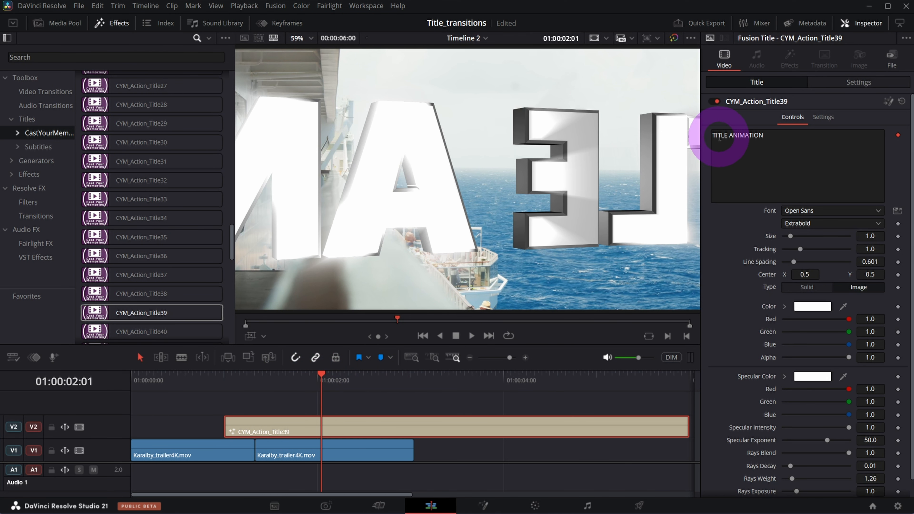
click(745, 136)
text(TRA)
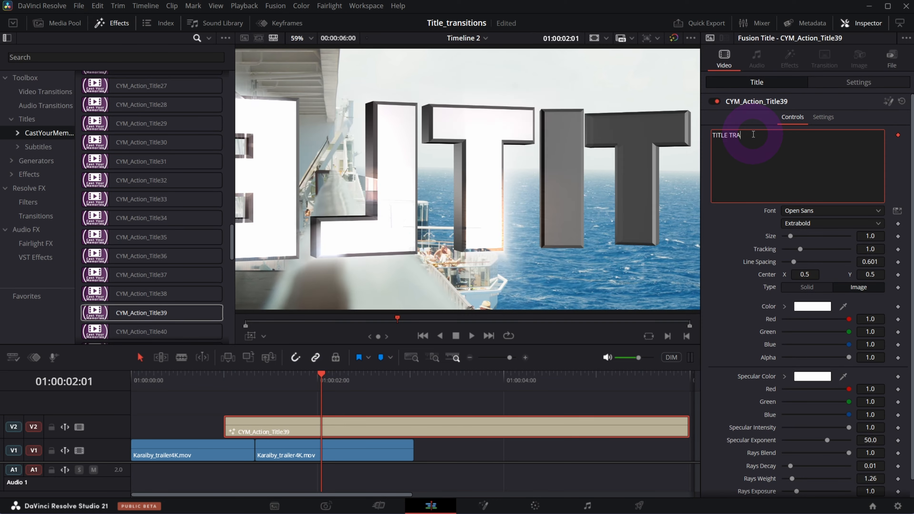
text(NSITION)
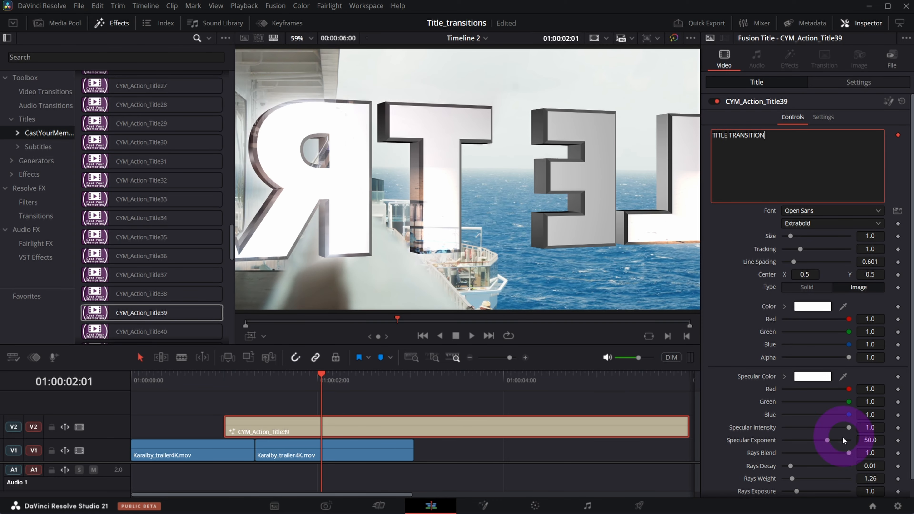
scroll(790, 367, down, 1)
Step: Find the frame where the letters fill the view and move both V1 clips so their cut falls at 01:00:02:04
click(420, 441)
drag(274, 388, 325, 380)
key(Right)
key(Right)
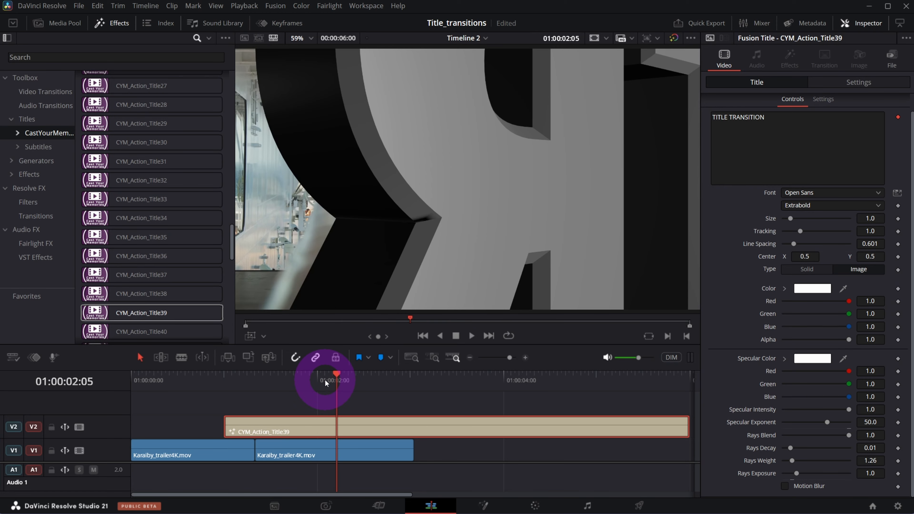
key(Left)
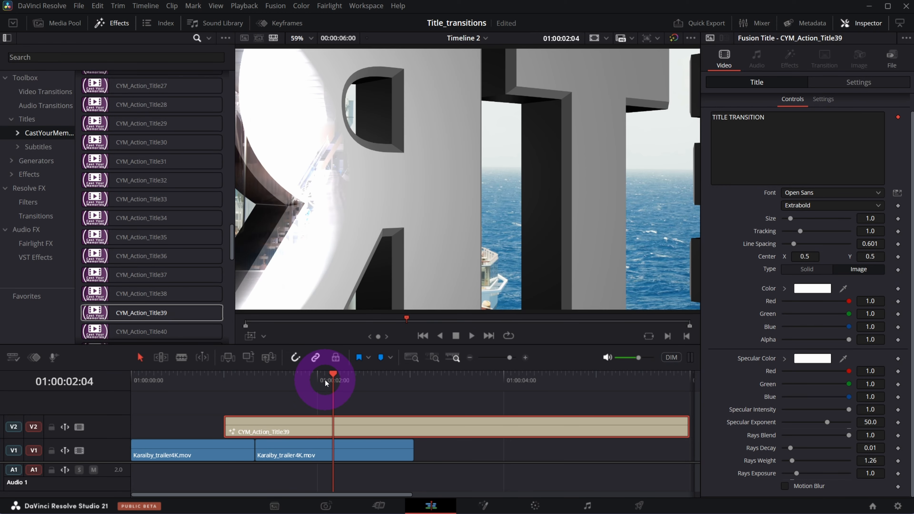
drag(419, 451, 282, 445)
Step: Play back the 3D title animation over the repositioned cut
drag(334, 385, 288, 386)
key(space)
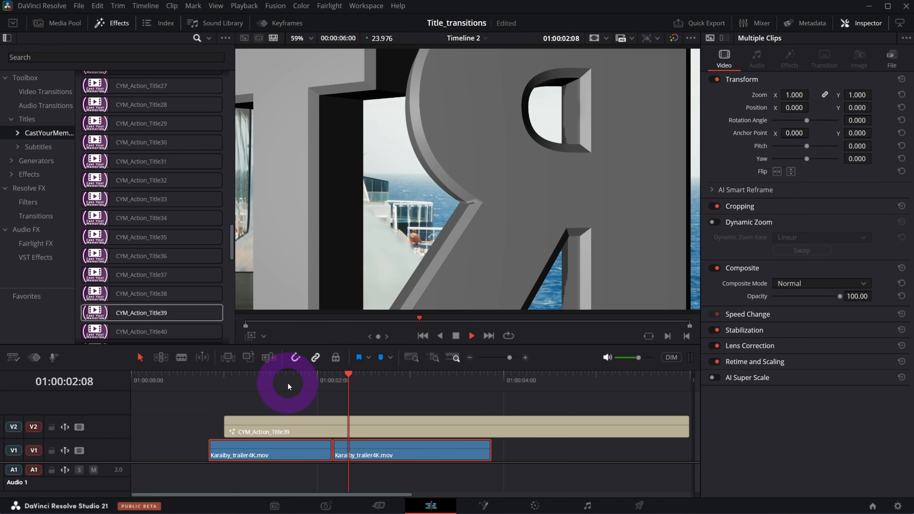
key(space)
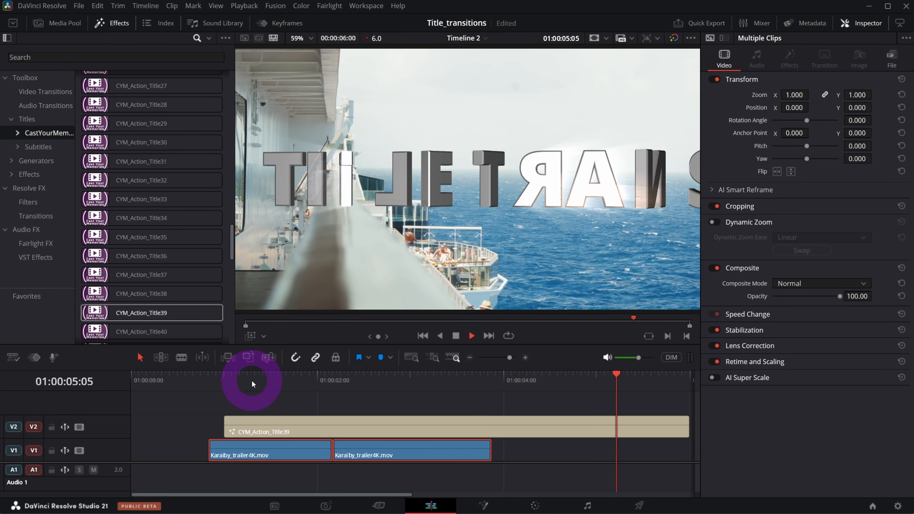
click(456, 337)
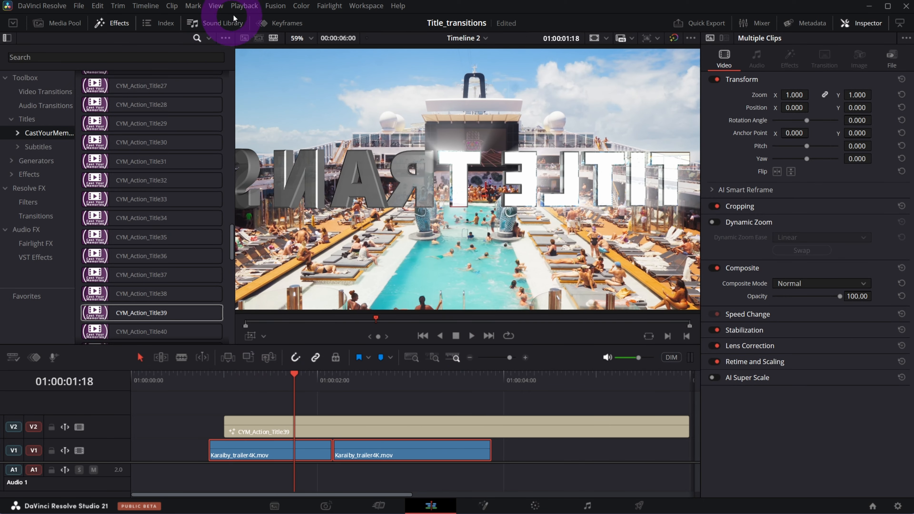
Step: Set the timeline playback resolution to Quarter
click(244, 6)
mouse_move(255, 42)
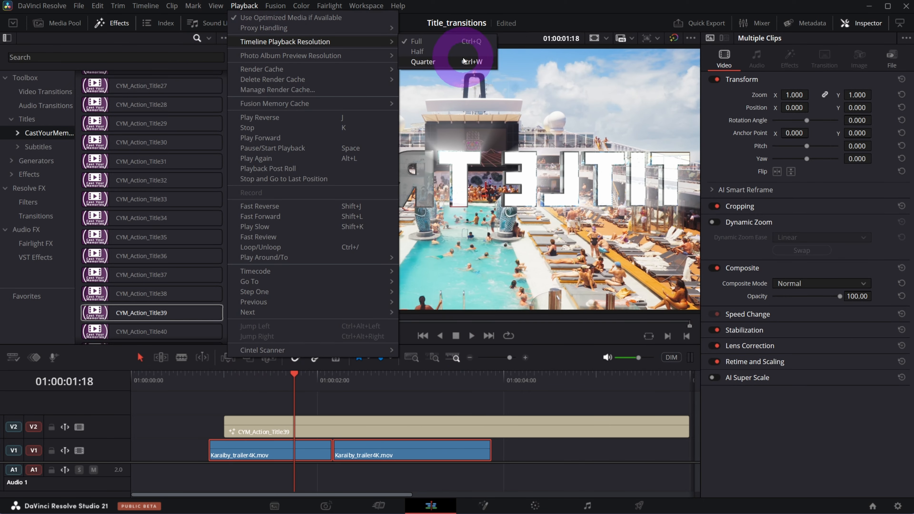
click(469, 59)
Step: Step frame by frame through the 3D title animation around the cut between the two clips
key(Right)
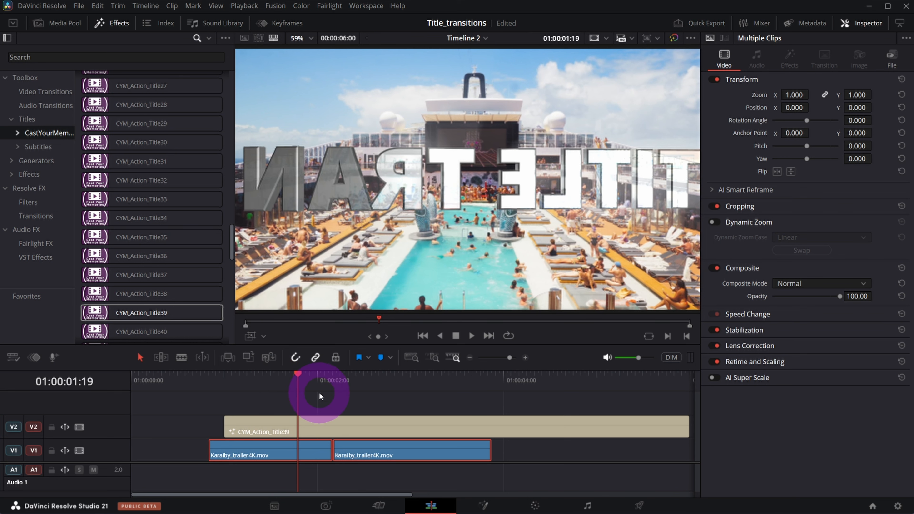
click(323, 387)
key(Right)
key(Left)
key(Right)
key(Right)
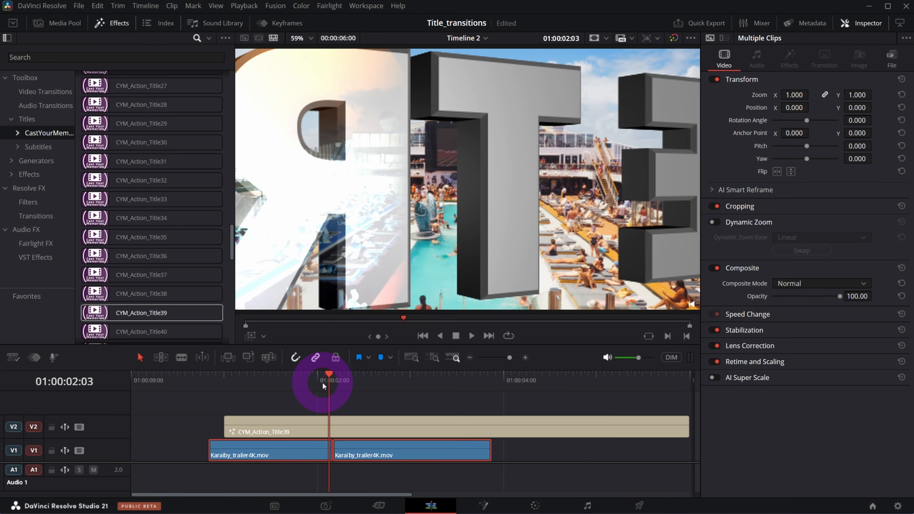
key(Left)
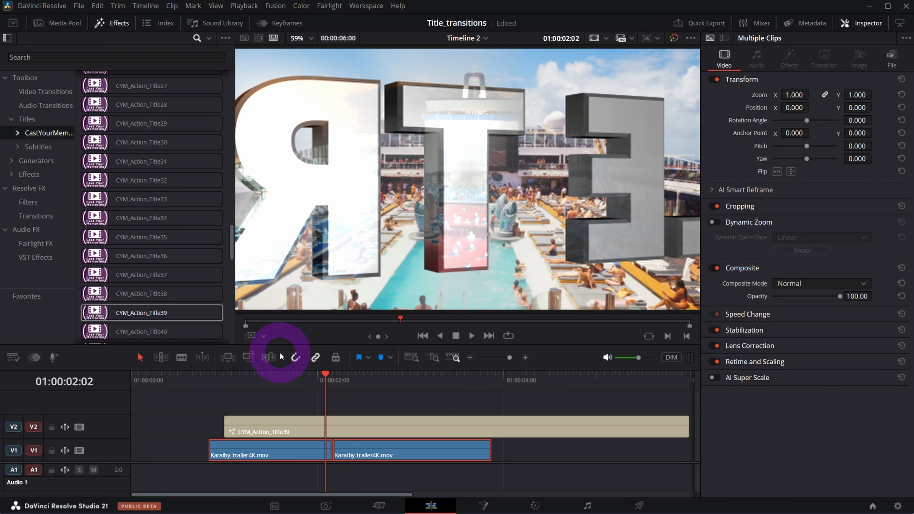
Step: Add a Blur Dissolve transition over the cut between the two V1 clips and trim it to 10 frames
click(43, 92)
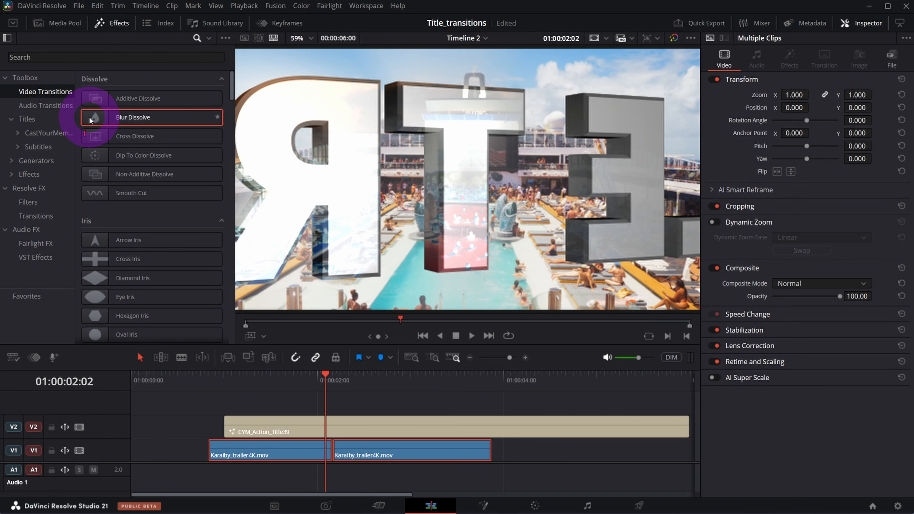
mouse_move(116, 121)
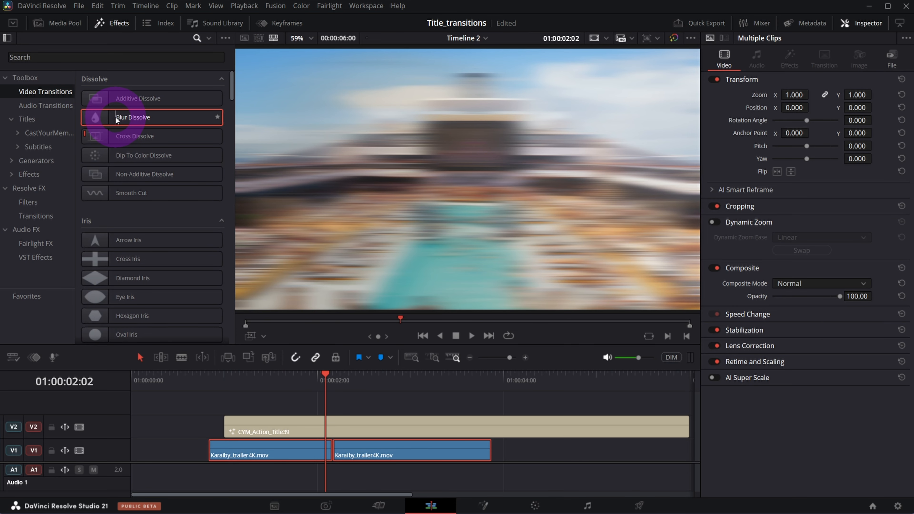
drag(117, 120, 347, 447)
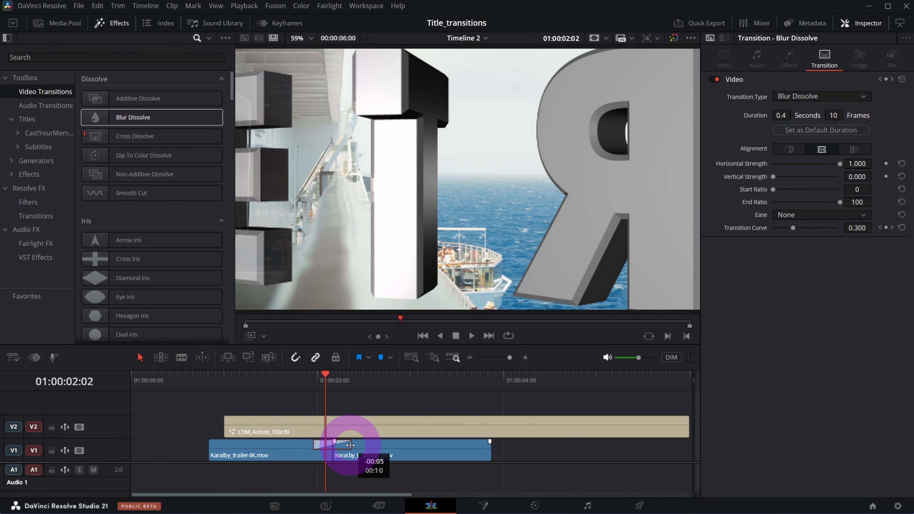
Step: Shorten the Blur Dissolve to 8 frames and reduce its horizontal strength to about 0.252
click(320, 388)
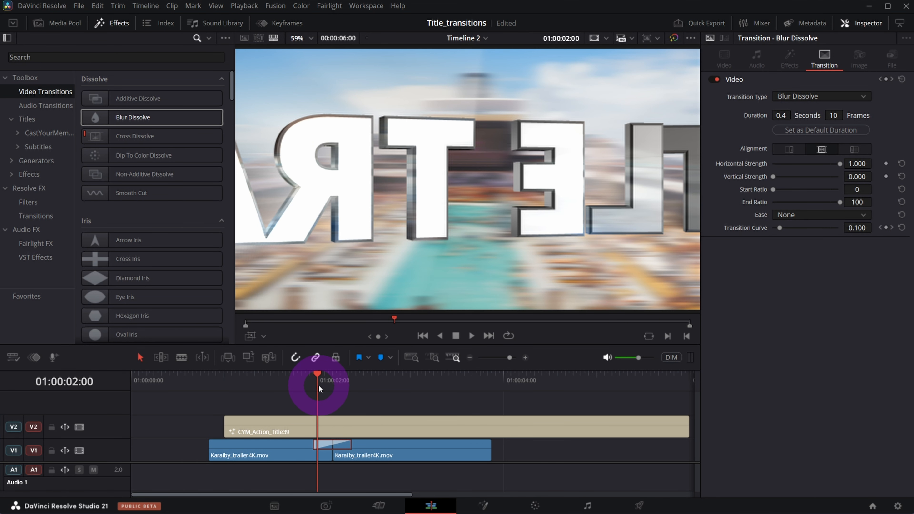
click(343, 449)
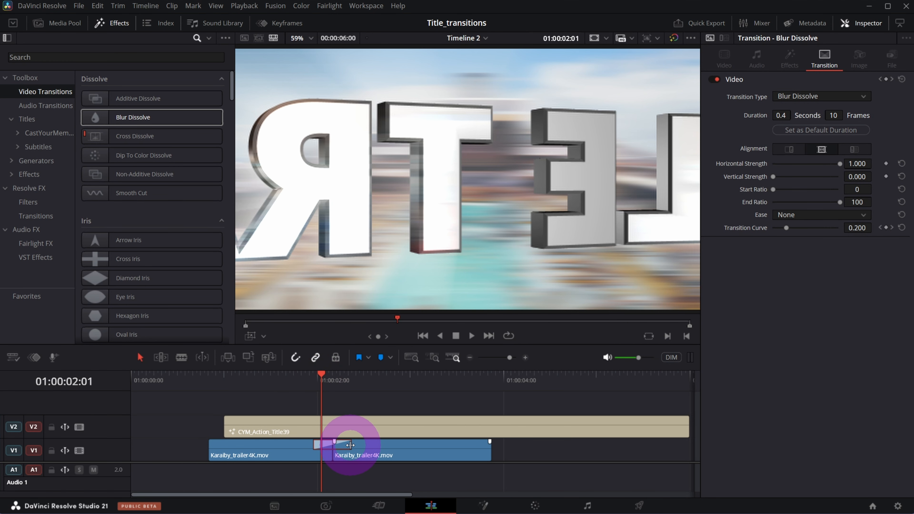
drag(351, 445, 347, 447)
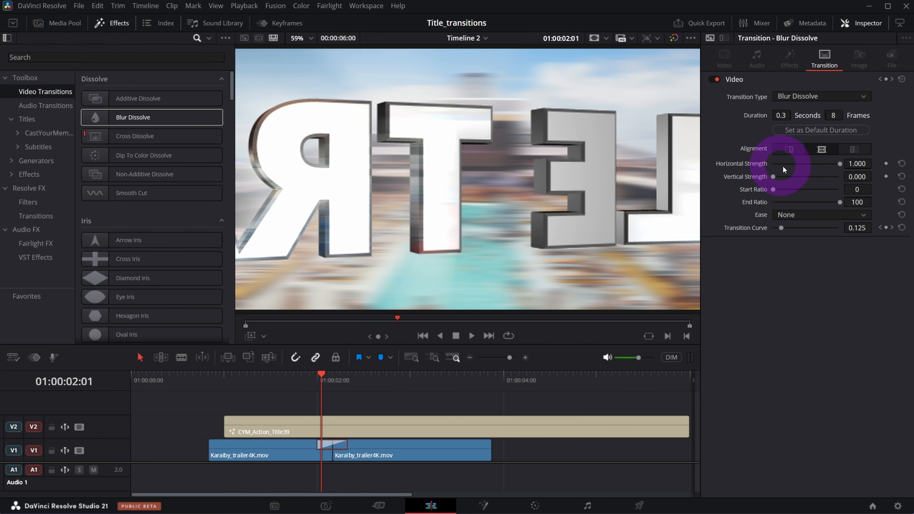
drag(841, 165, 789, 170)
Step: Step frame by frame through the Blur Dissolve to check the softened cut behind the title
click(308, 384)
key(Right)
key(Right)
key(Right)
key(Right)
key(Right)
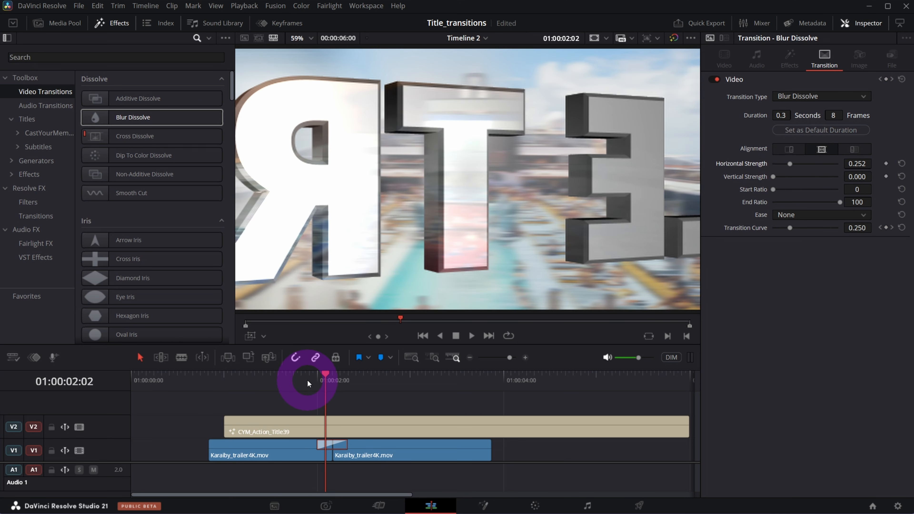
key(Right)
key(Right)
key(Right)
key(Right)
key(Right)
key(Right)
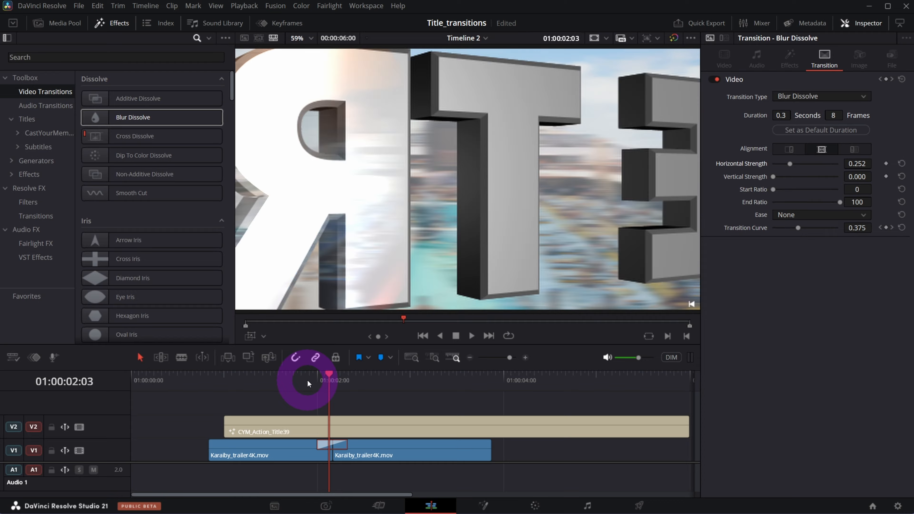
Step: Play back the 3D title over the blurred transition and return to the frames before the cut
key(space)
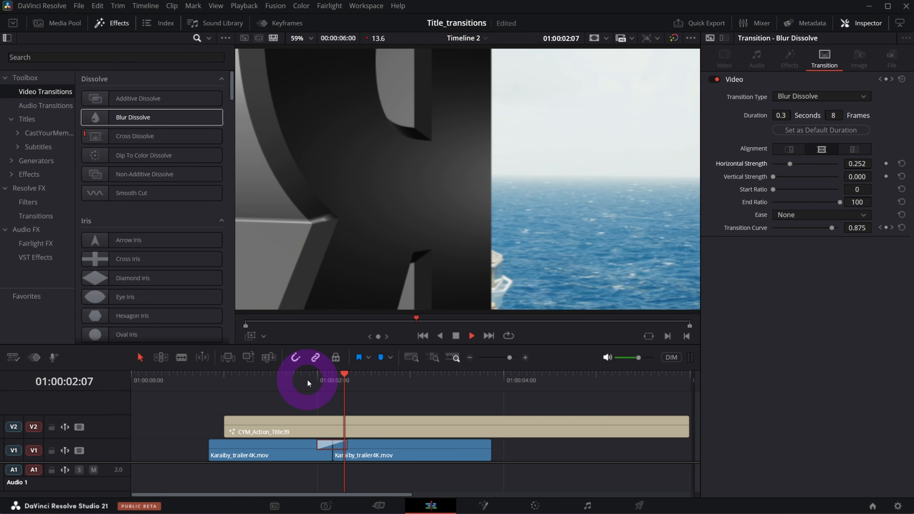
click(306, 381)
click(283, 386)
click(284, 384)
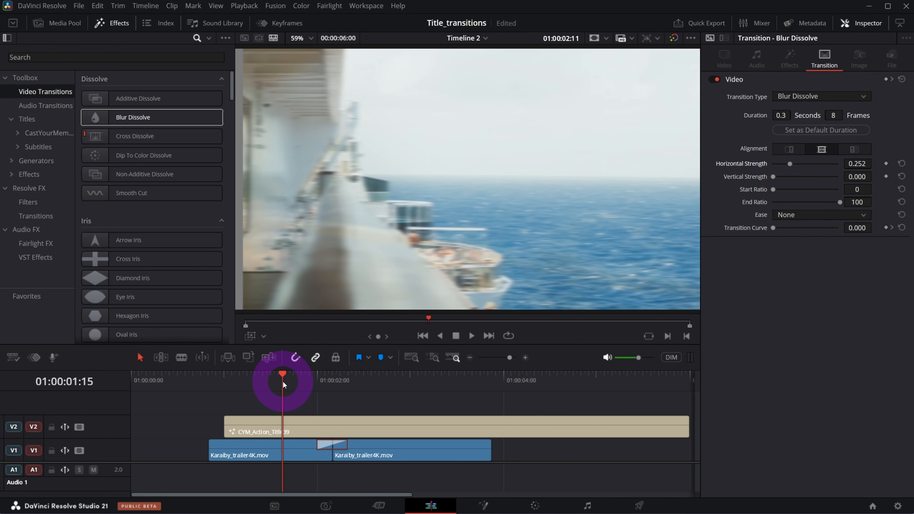
click(294, 383)
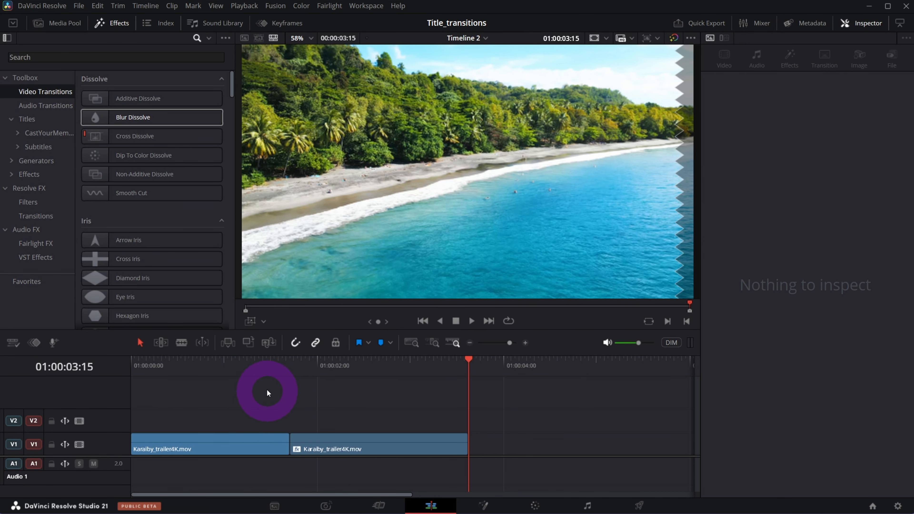
Step: Add the CYM_Action_Title19 title on track V3 across the cut, starting at 01:00:01:04, and preview its animation
click(252, 365)
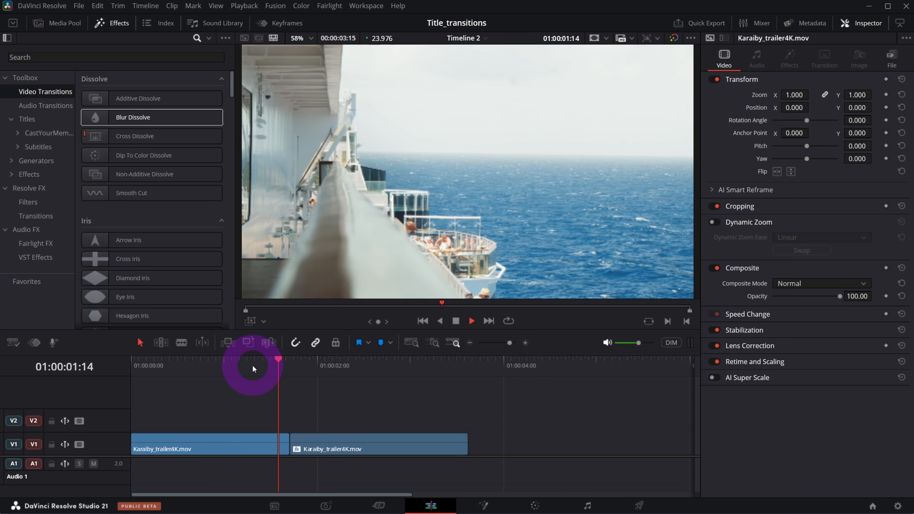
click(240, 367)
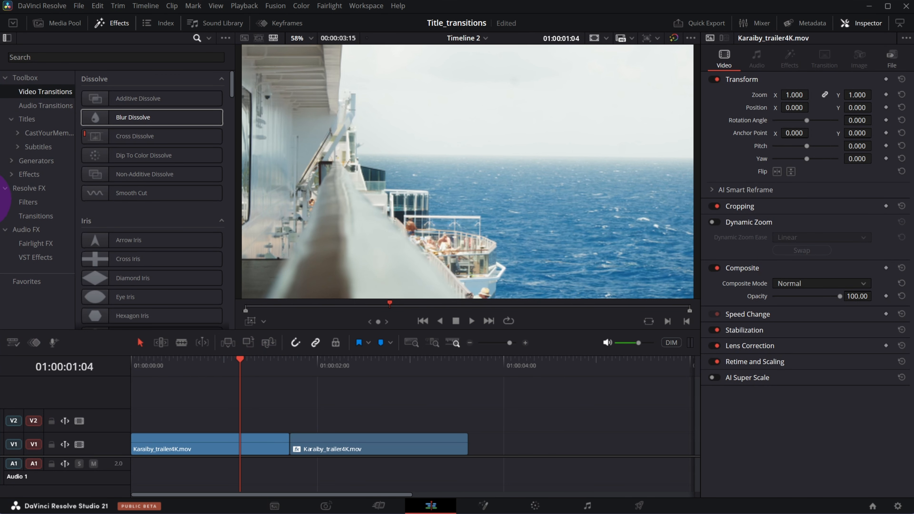
click(27, 123)
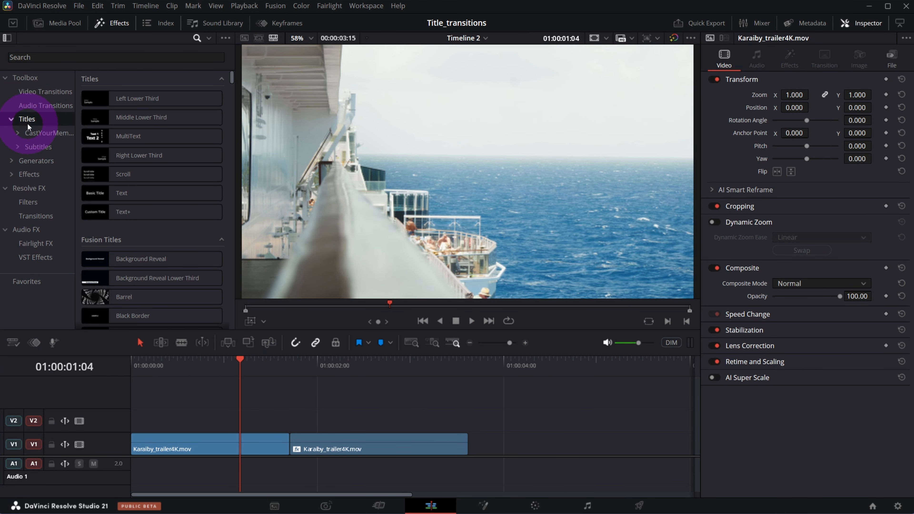
click(31, 133)
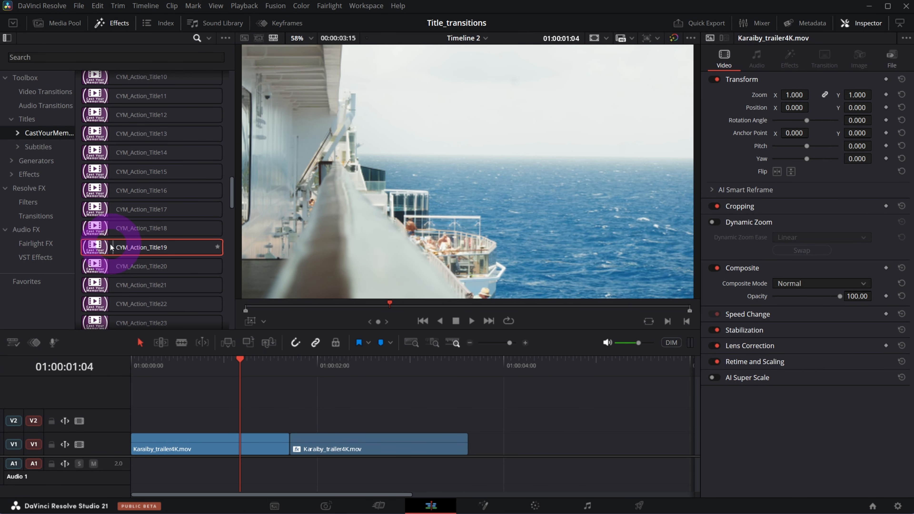
mouse_move(95, 246)
drag(95, 247, 249, 400)
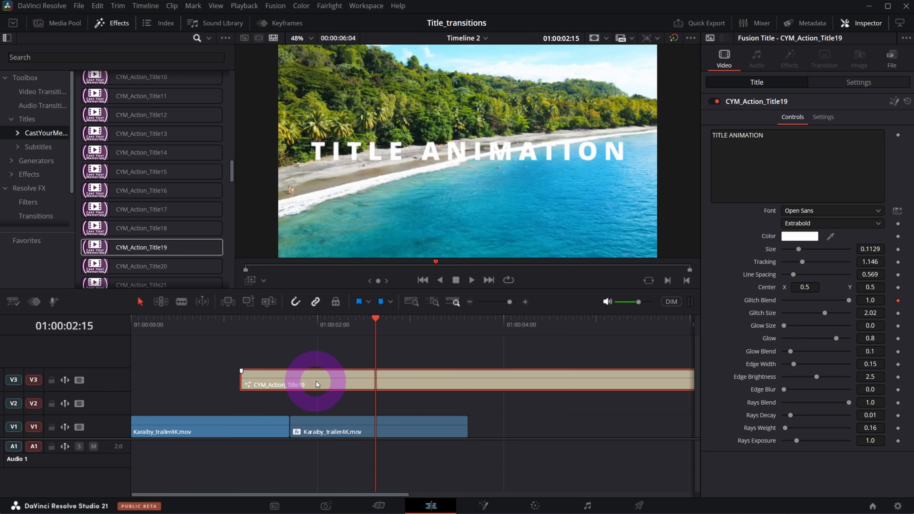
click(247, 330)
key(space)
Step: Duplicate the second V1 clip onto track V4 directly above its original position
click(351, 432)
click(367, 428)
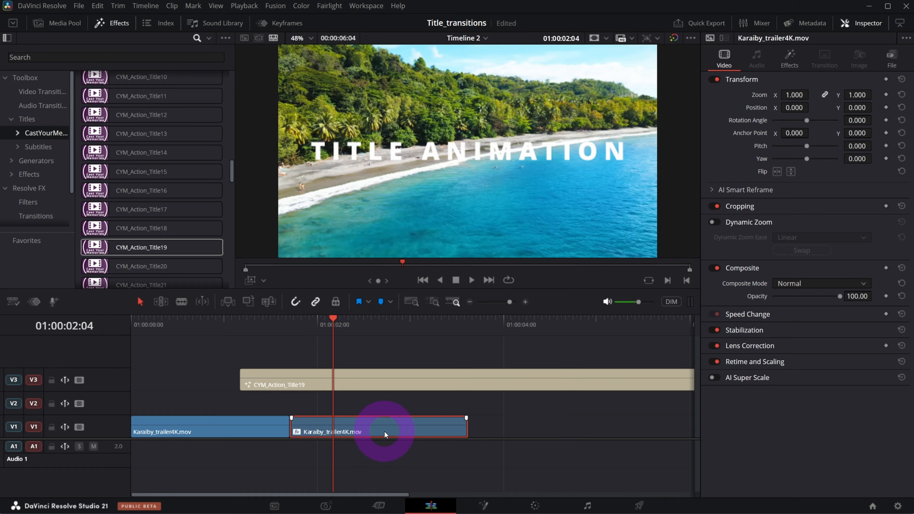
drag(372, 428, 368, 357)
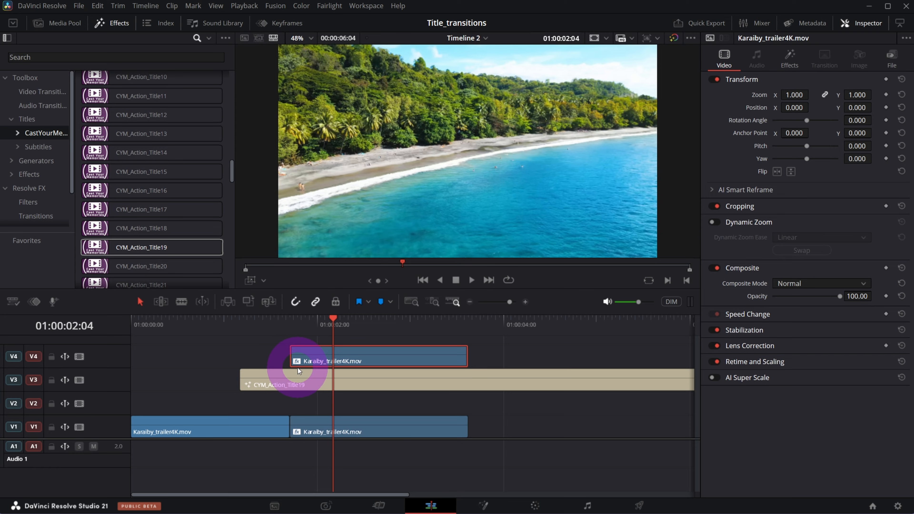
Step: Turn the duplicated V4 clip into a freeze frame of its first frame at 01:00:01:17 and play it back
key(Up)
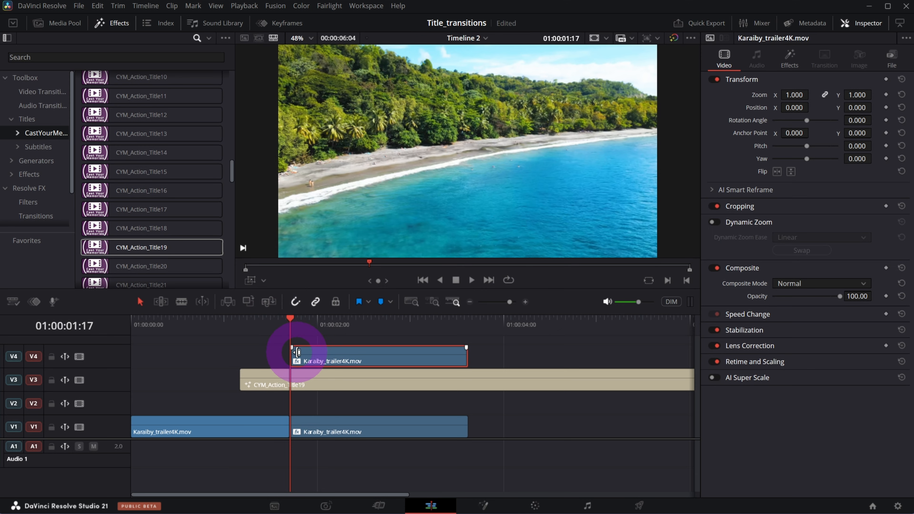
right_click(322, 359)
right_click(363, 359)
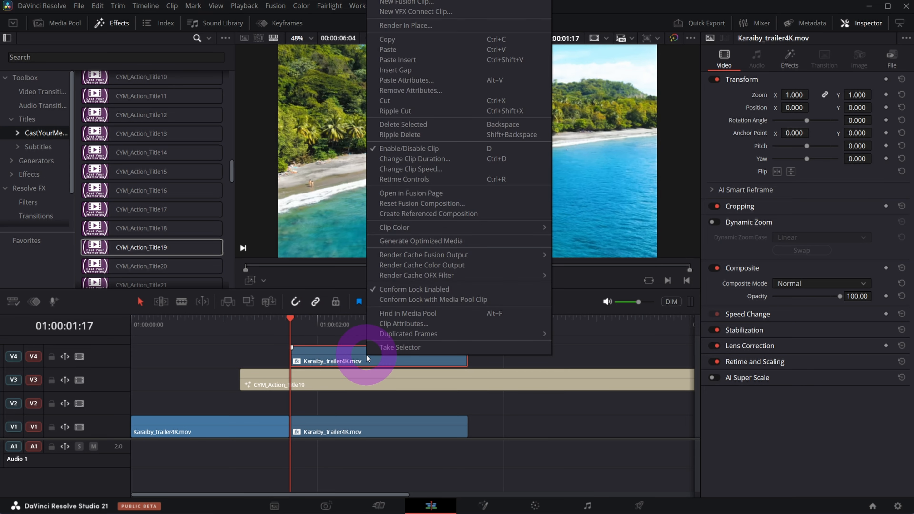
click(411, 169)
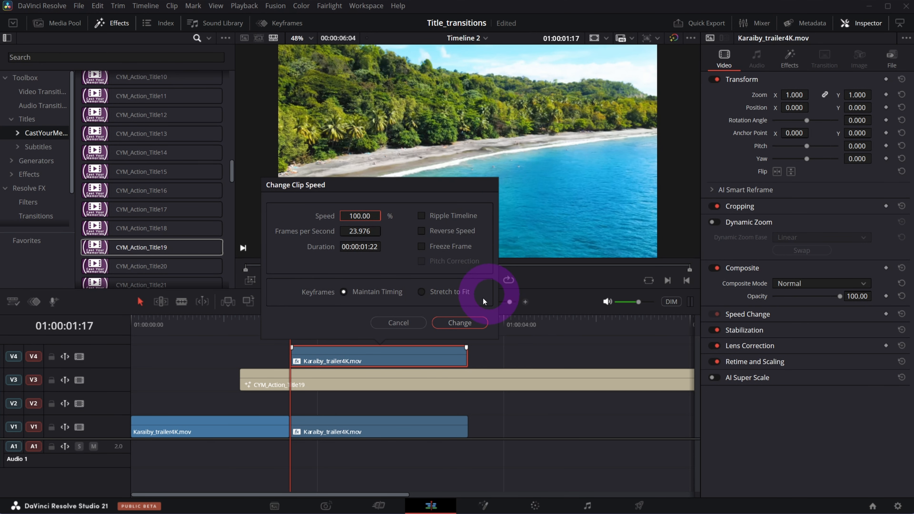
click(471, 321)
key(space)
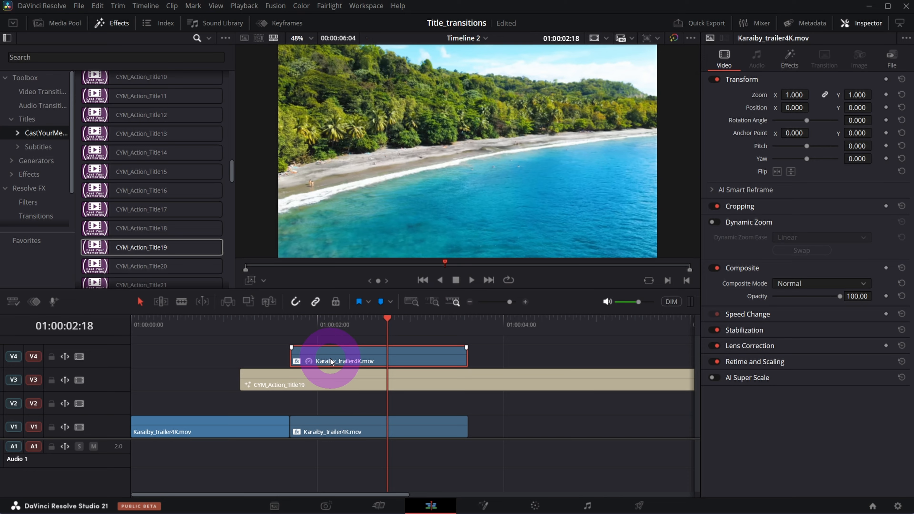
Step: Move the frozen V4 clip 13 frames earlier so that it starts together with the title on V3
click(292, 319)
drag(326, 361, 298, 361)
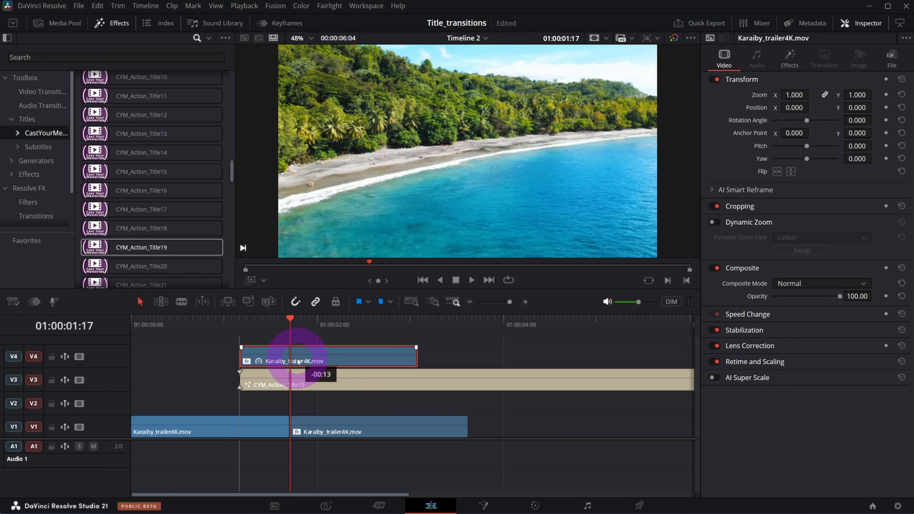
click(247, 329)
drag(240, 332, 288, 391)
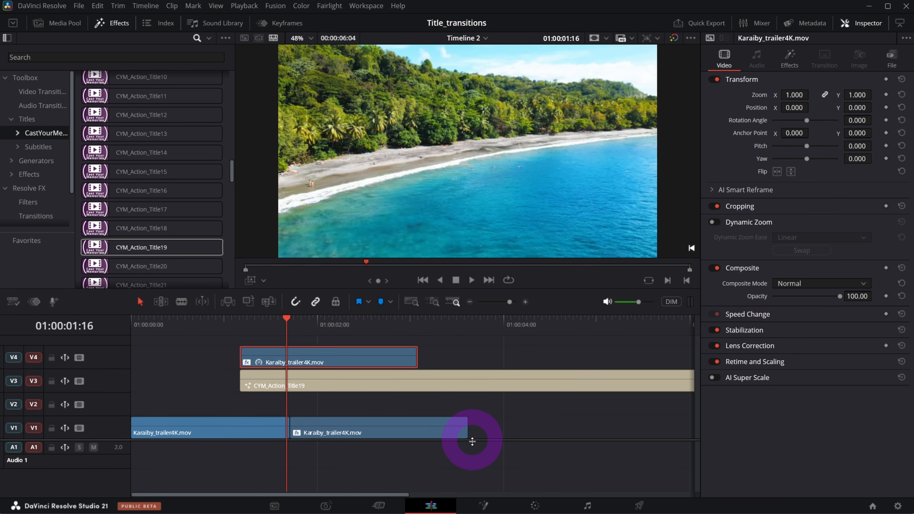
Step: Set the frozen V4 clip's composite mode to Foreground
scroll(470, 438, up, 2)
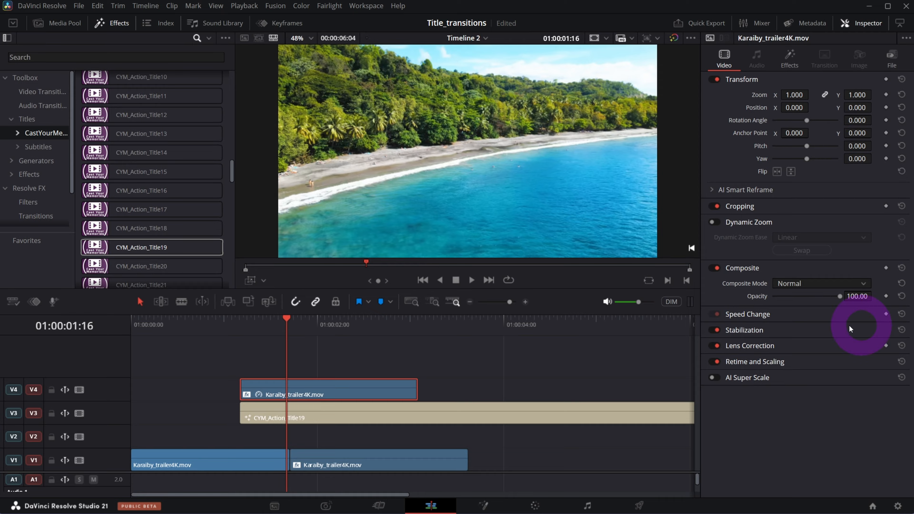
click(796, 284)
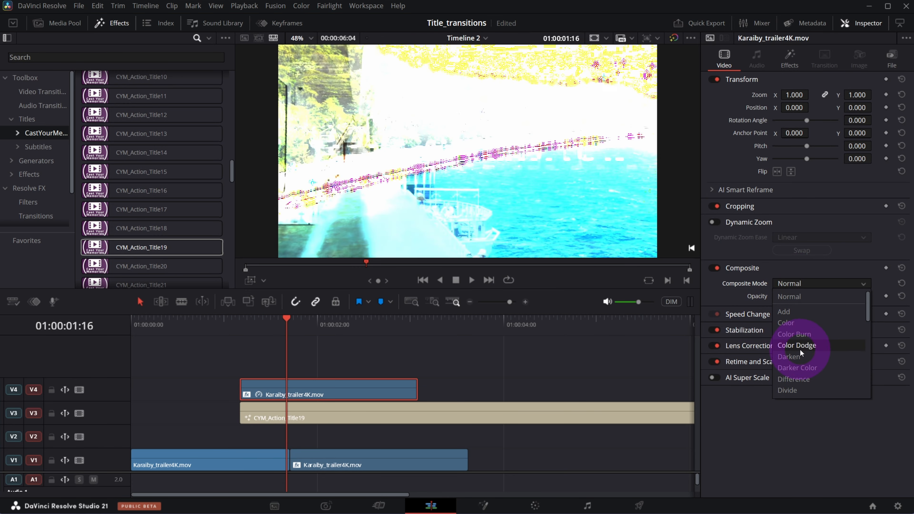
click(809, 356)
Step: Set the V3 title's composite mode to Alpha and check the masked letters at 01:00:01:09
click(368, 418)
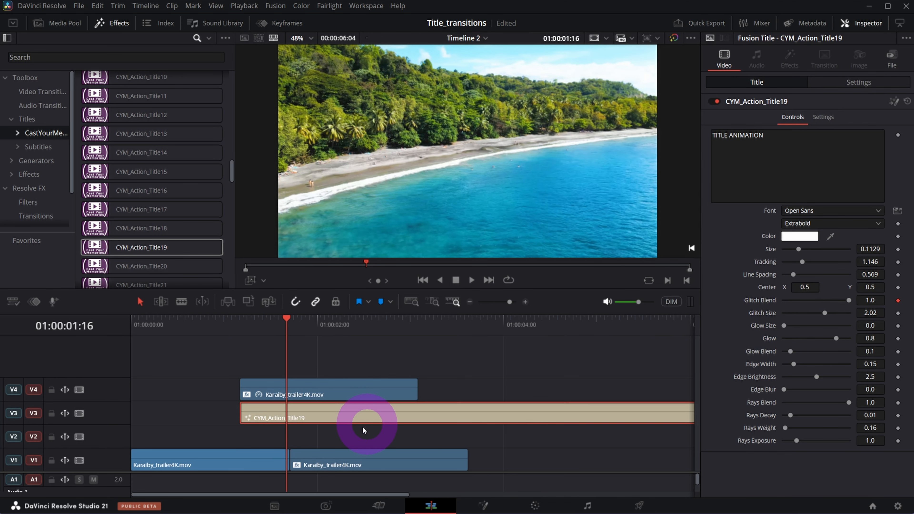
click(840, 83)
click(808, 306)
click(787, 379)
mouse_move(255, 325)
mouse_down()
mouse_move(245, 327)
mouse_move(260, 327)
mouse_up()
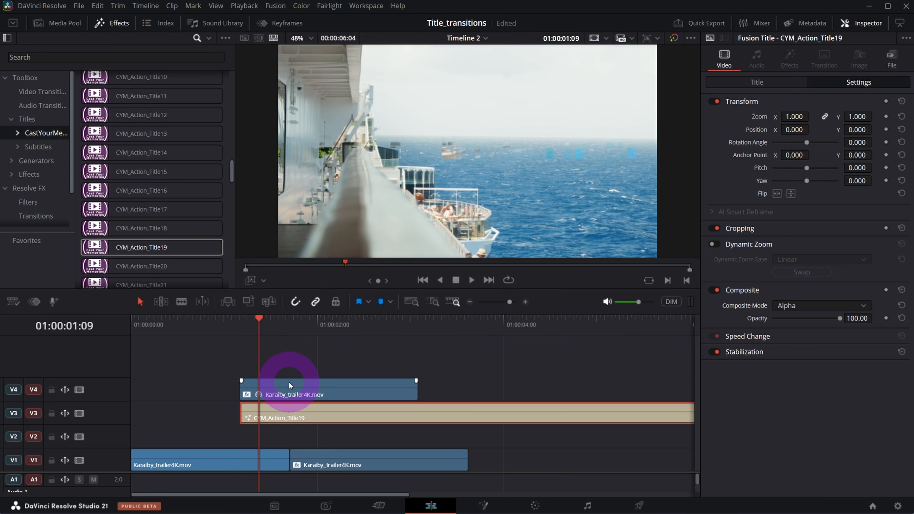
click(275, 390)
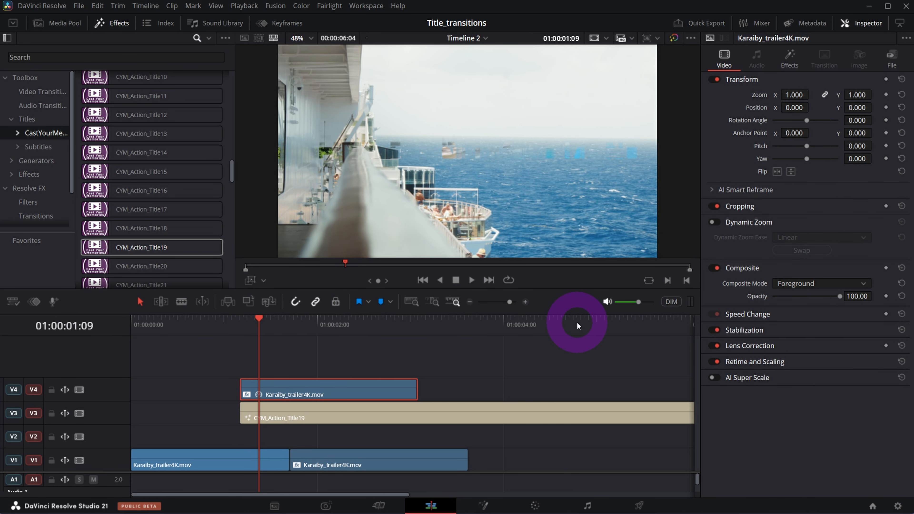
Step: Change the V3 title's text to TITLE TRANSITION
click(573, 414)
click(746, 137)
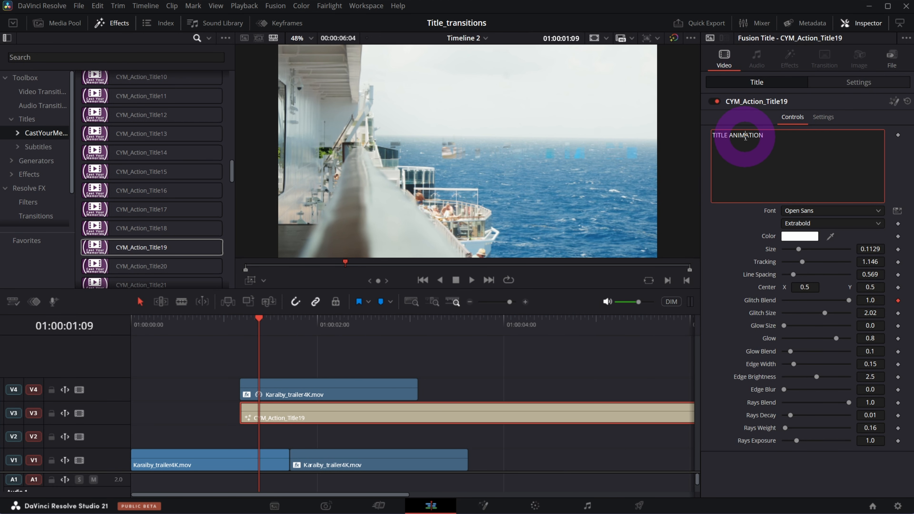
text(TITLE TRANSI)
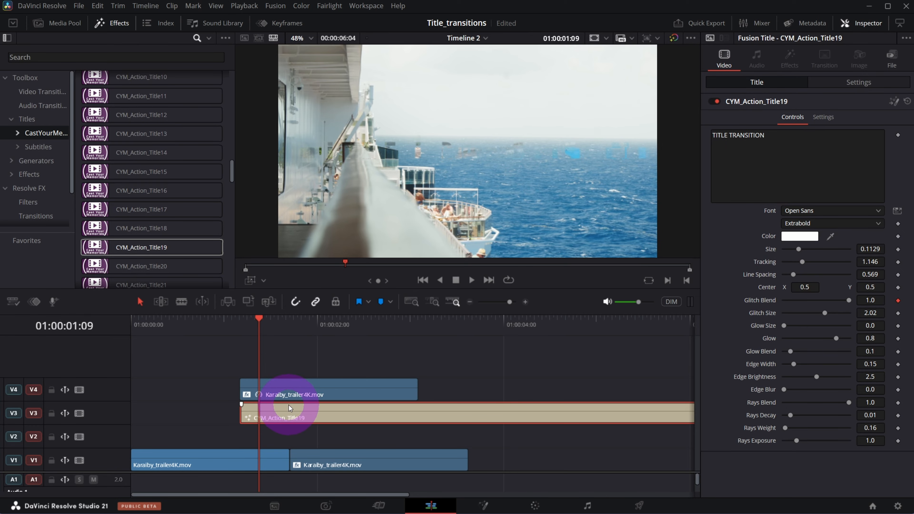
Step: Duplicate the V3 title onto a new V5 track above the frozen clip and set the copy's composite mode to Normal
drag(289, 403, 284, 365)
click(859, 82)
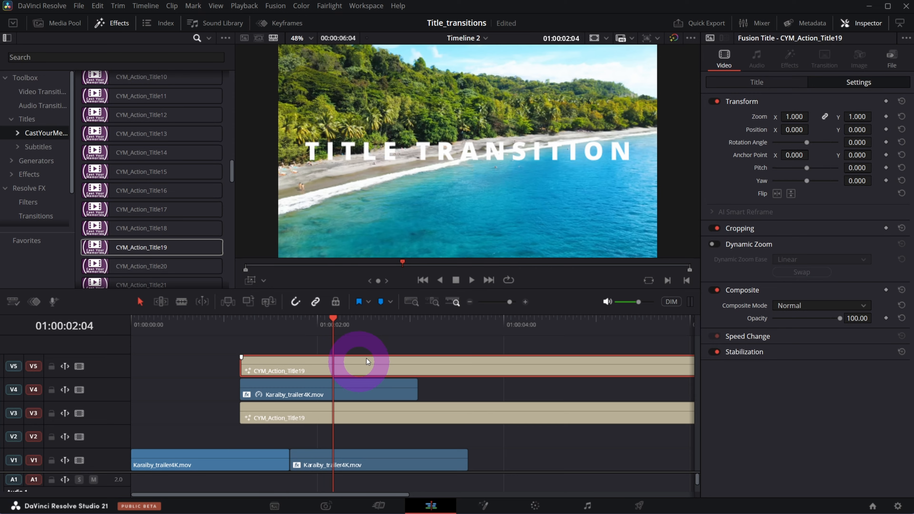
Step: Split the V5 title's text into two lines, TITLE and TRANSITION, and set its size to 0.1865
click(796, 84)
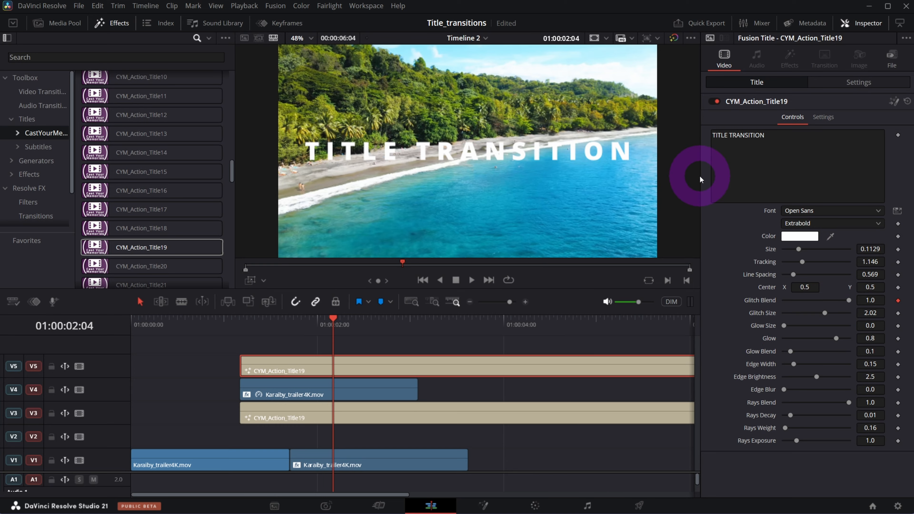
click(731, 135)
key(Return)
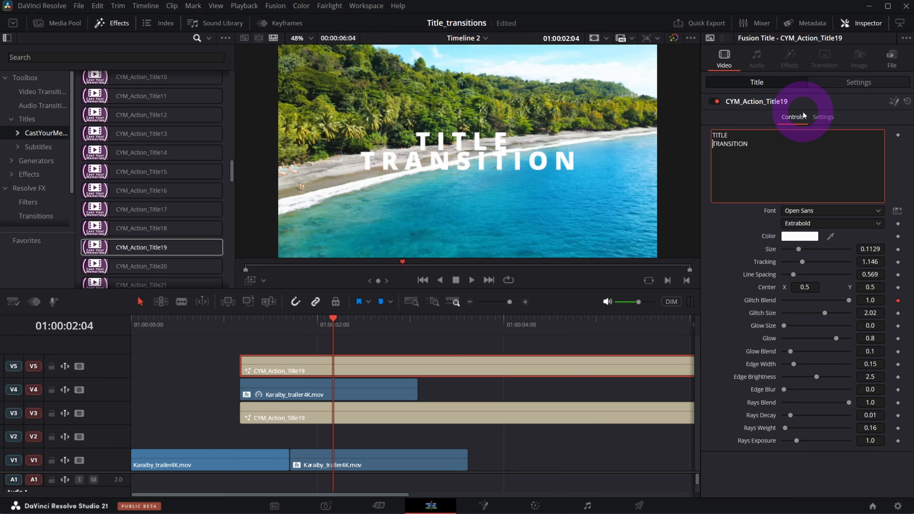
drag(838, 250, 886, 243)
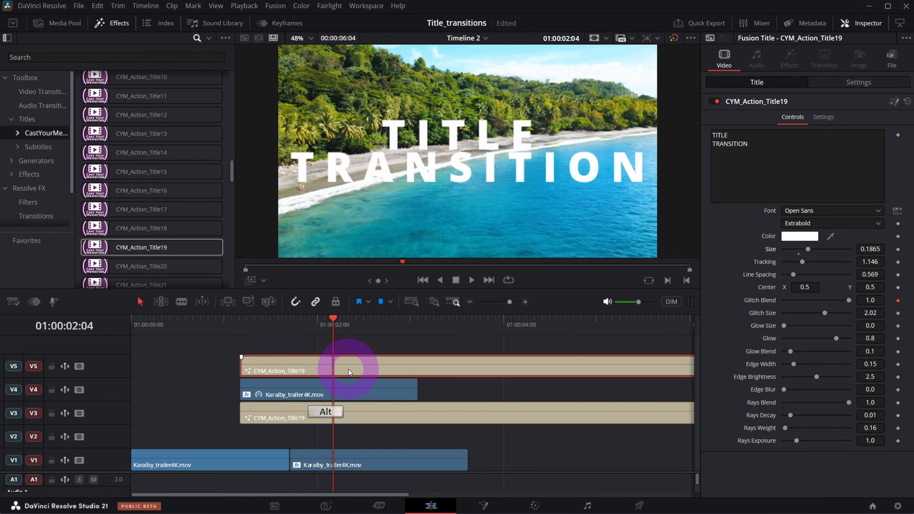
Step: Replace the V3 title with a copy of the V5 title and set the copy's composite mode to Alpha
click(335, 414)
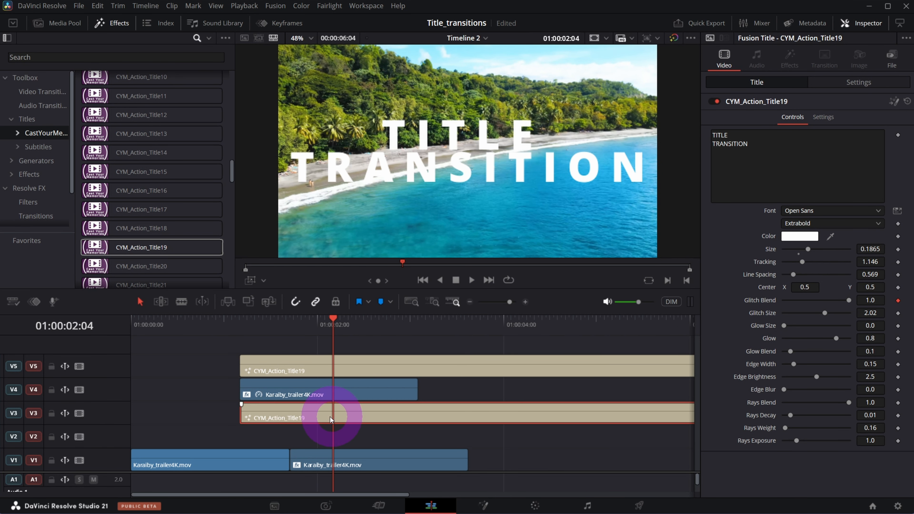
click(733, 121)
click(845, 90)
click(817, 306)
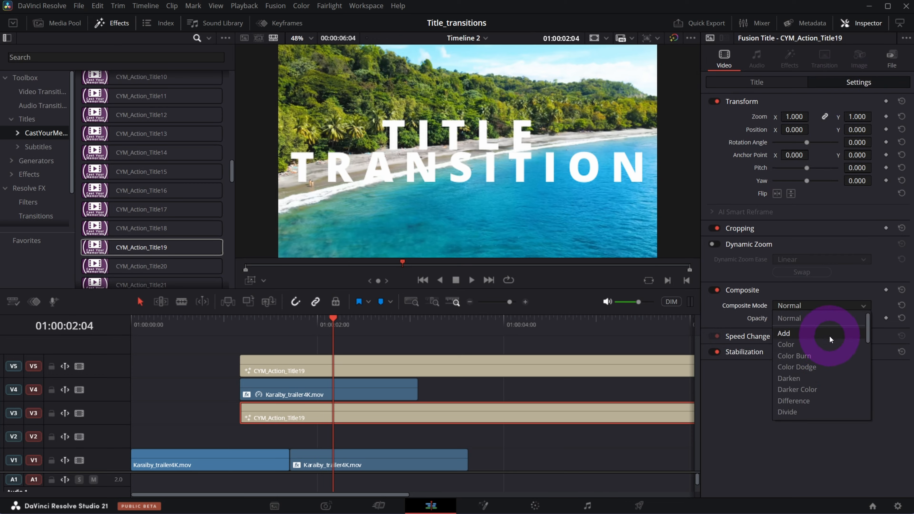
scroll(828, 335, down, 5)
click(806, 378)
click(263, 319)
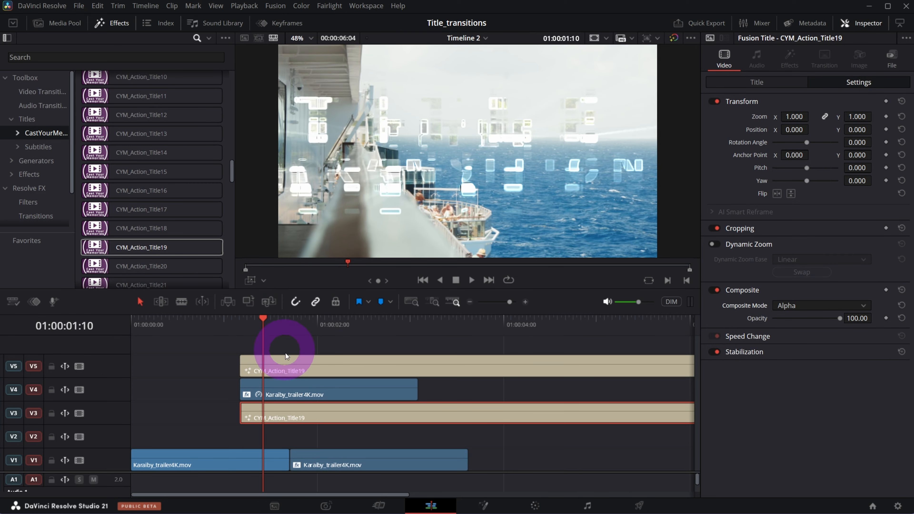
Step: Set the V3 title's zoom to 1.700 and play the transition from 01:00:00:23
drag(792, 117, 817, 118)
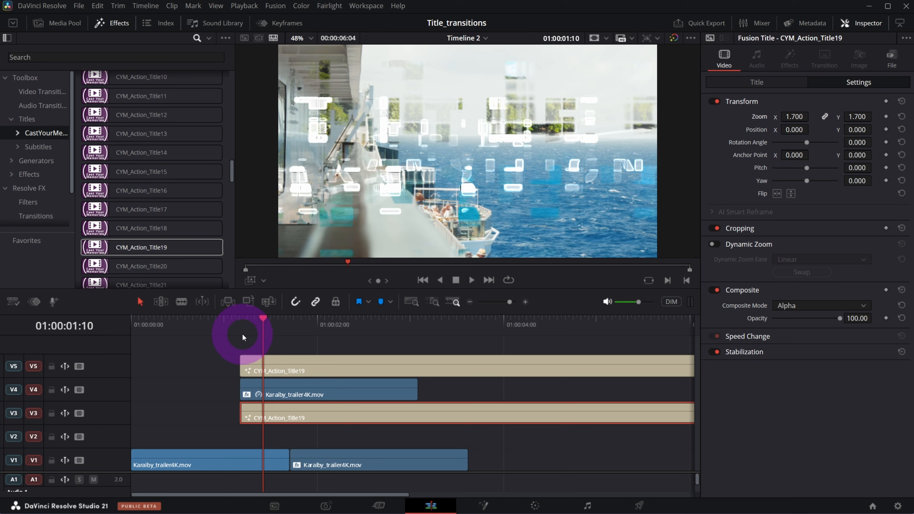
click(222, 329)
key(space)
click(222, 329)
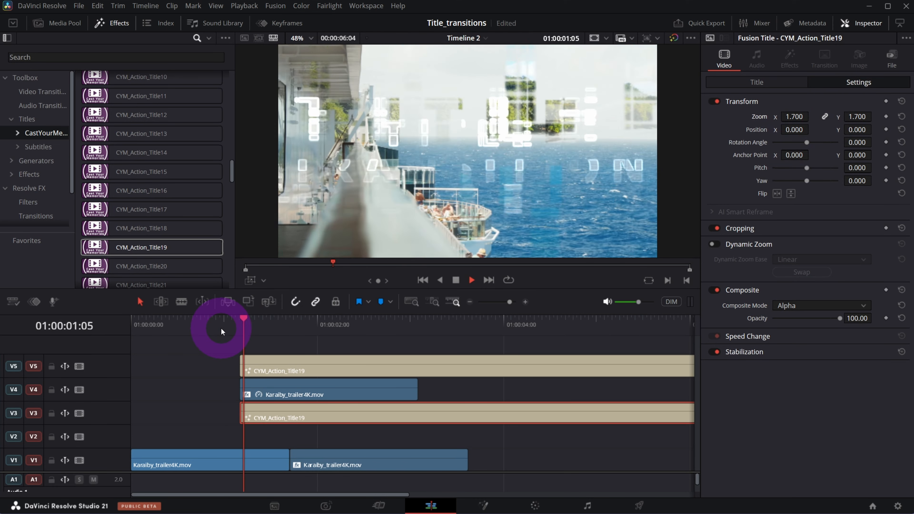
click(222, 328)
click(222, 329)
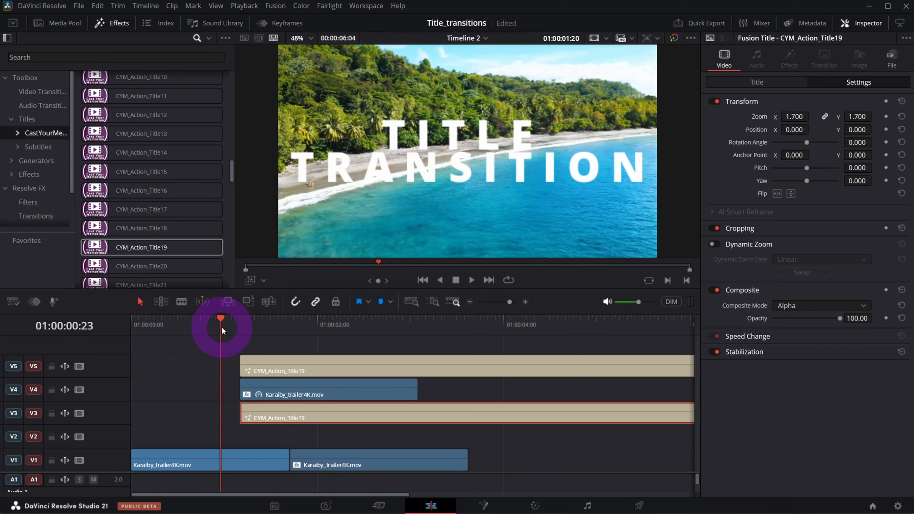
key(space)
drag(248, 327, 263, 328)
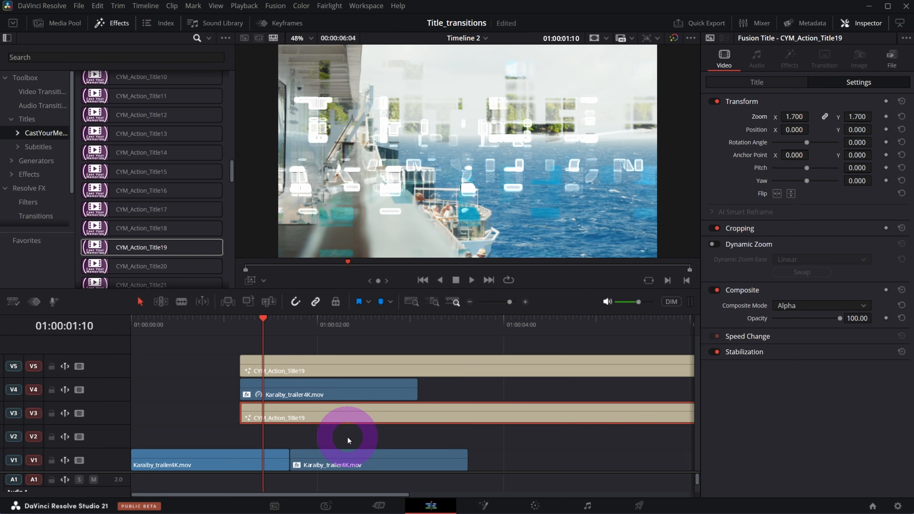
Step: Move all clips and titles on the timeline 8 frames later
click(222, 367)
drag(250, 328, 290, 328)
drag(204, 357, 363, 457)
drag(282, 456, 313, 453)
click(235, 369)
drag(285, 326, 314, 330)
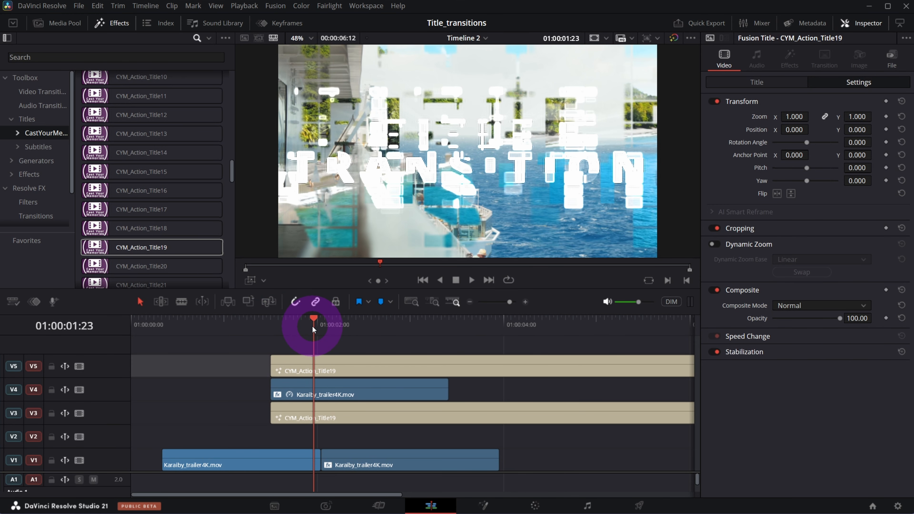
Step: Move both V1 clips earlier so that their cut falls at 01:00:01:23, and play back the transition
drag(349, 438, 302, 461)
drag(374, 462, 365, 461)
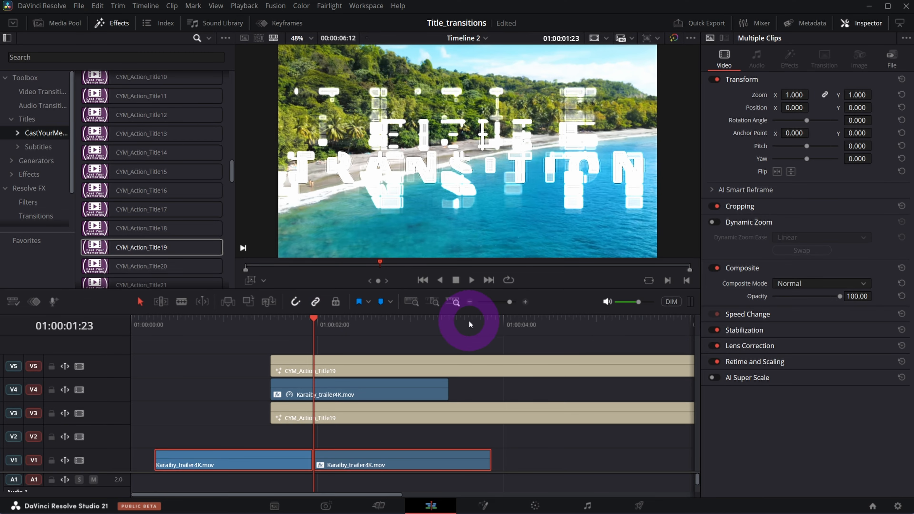
click(244, 329)
key(space)
click(244, 328)
click(252, 324)
click(182, 323)
click(182, 323)
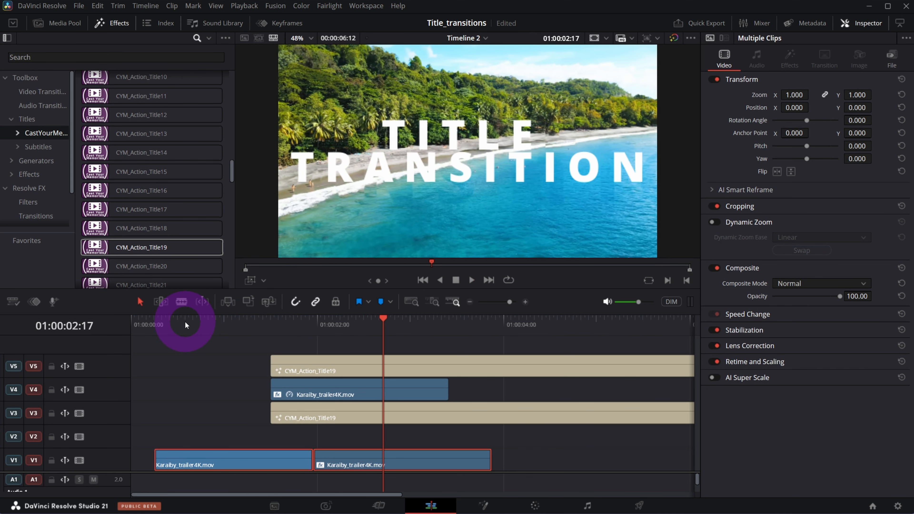
Step: Add a Drop Shadow to the V5 title with shadow strength 0.853 and drop distance 0.026, and play it back
click(380, 364)
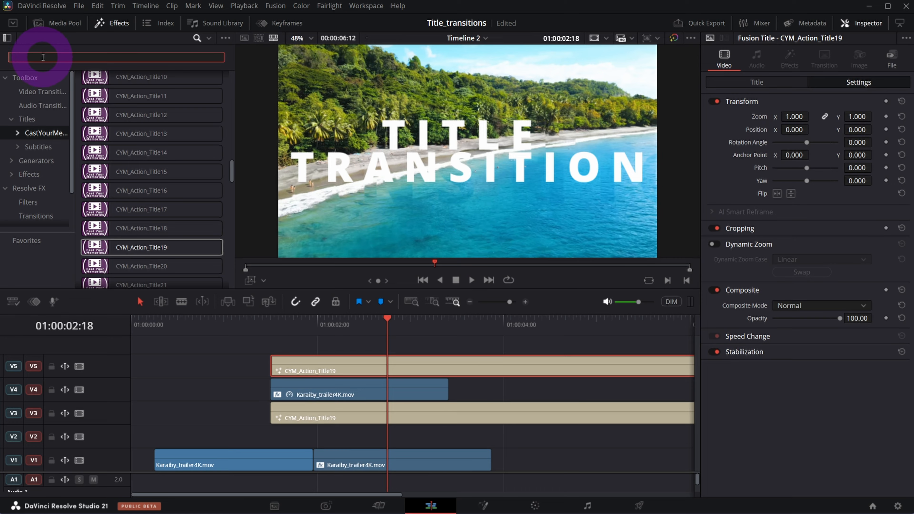
text(DROP)
drag(151, 249, 363, 362)
drag(831, 118, 828, 118)
drag(791, 142, 783, 142)
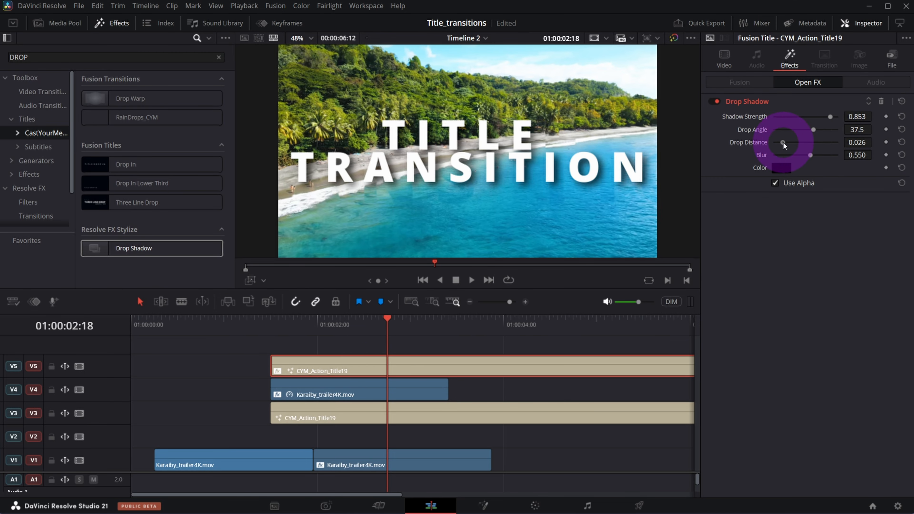
click(266, 330)
key(space)
key(space)
key(space)
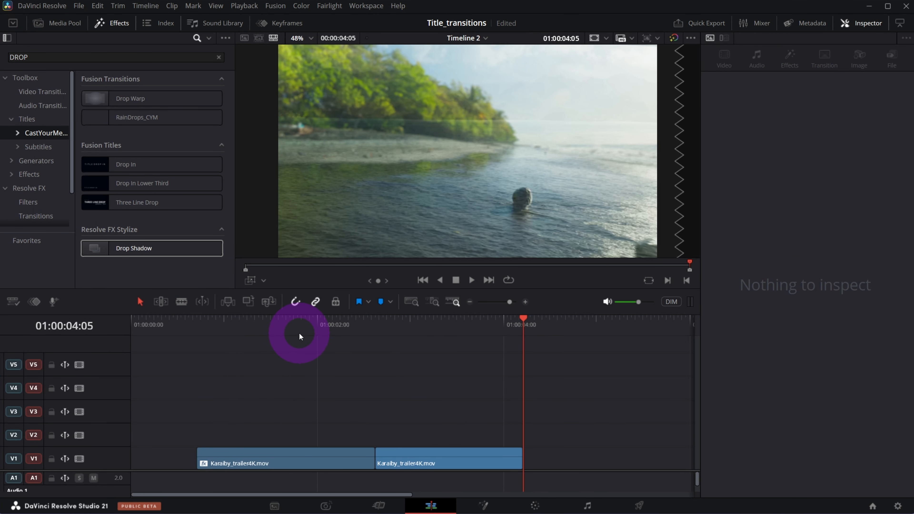
Step: Place the CYM_Action_Title22 title from the Exploding group on V2, starting about 01:00:01:21, before the cut between the V1 clips
click(299, 334)
key(space)
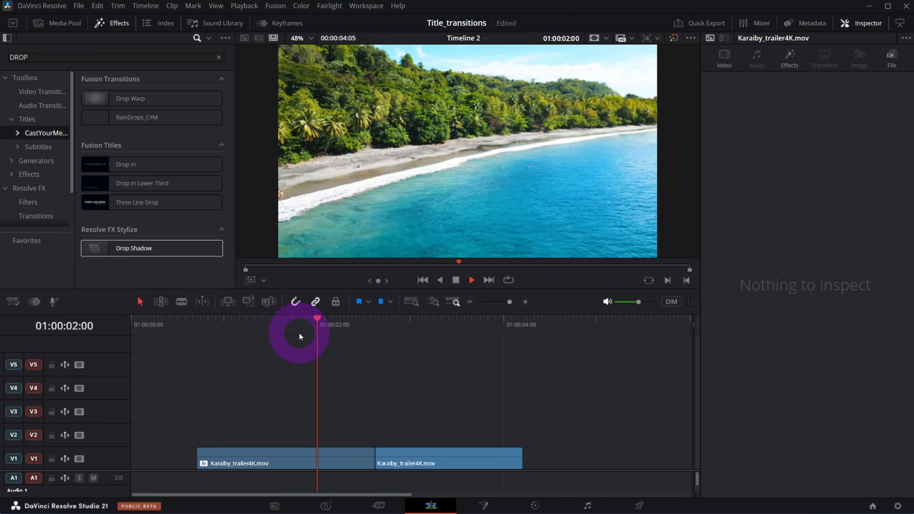
click(314, 329)
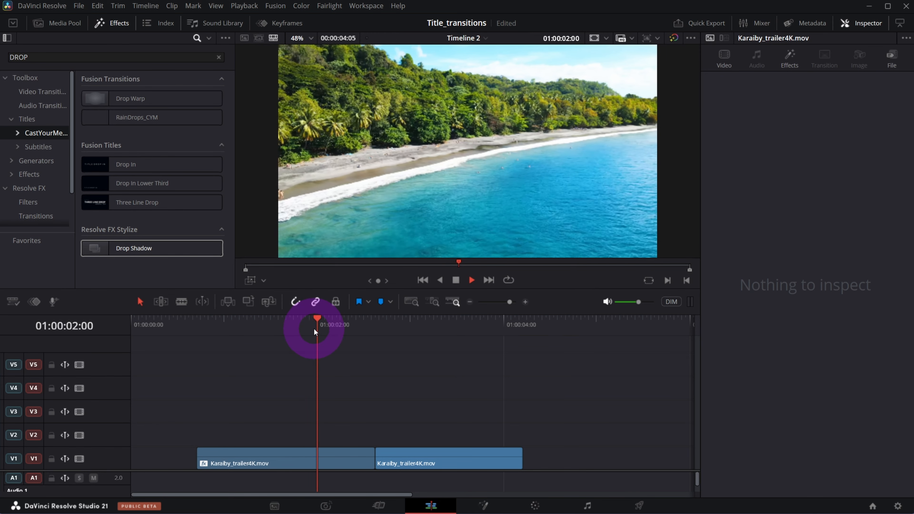
click(314, 328)
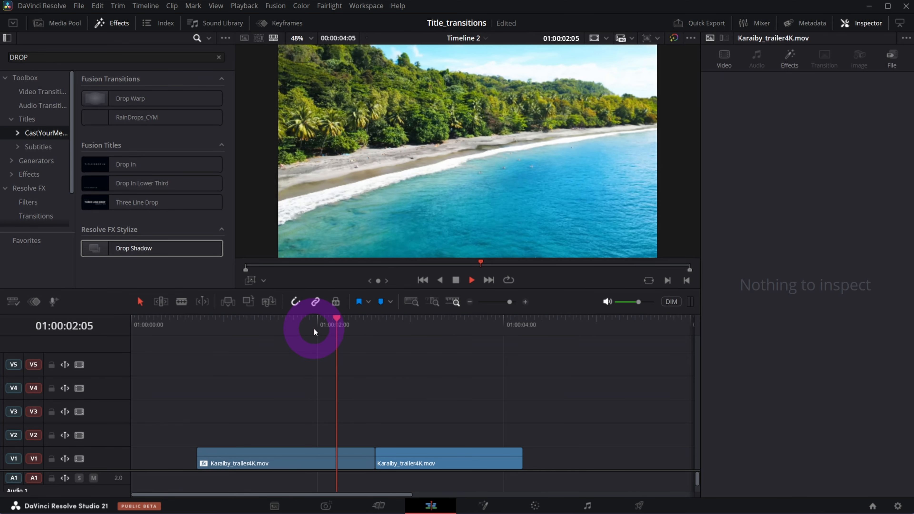
key(space)
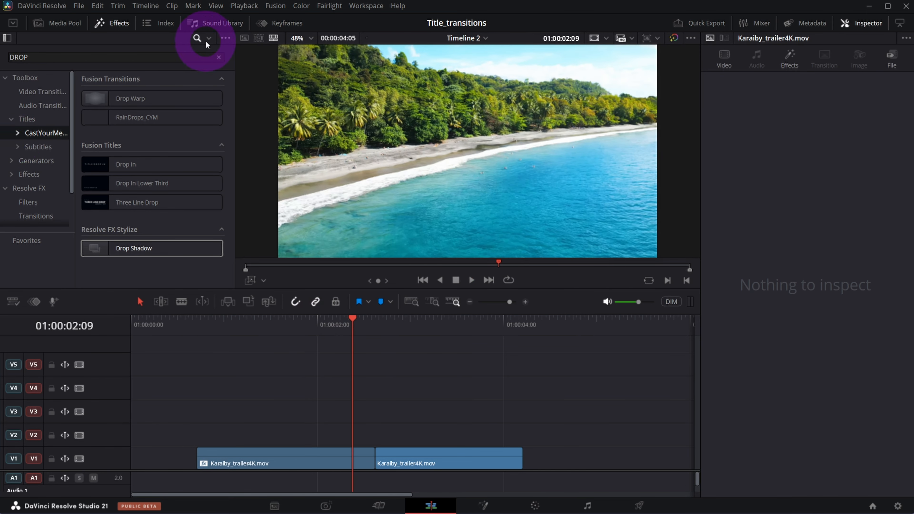
click(220, 59)
scroll(196, 195, down, 10)
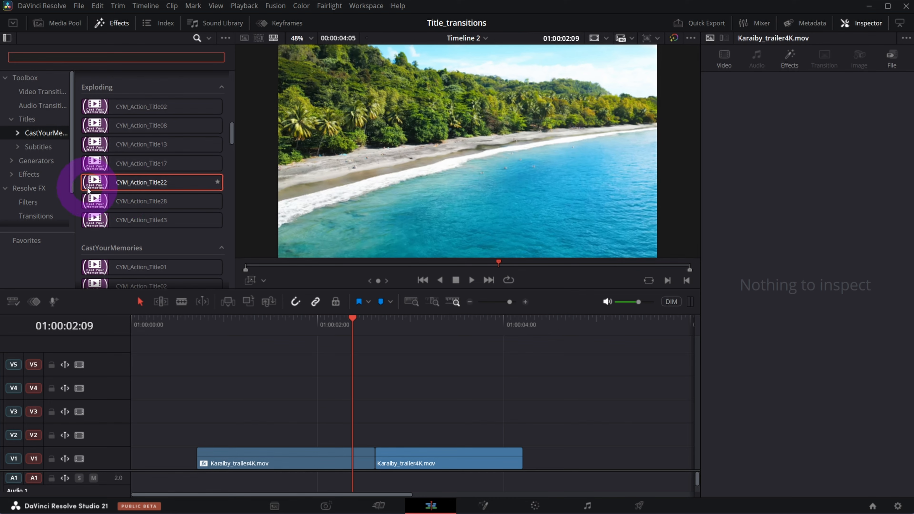
drag(119, 188, 310, 435)
Step: Change the V2 title's text to TITLE and TRANSITION on two lines, with line spacing 0.714 and size 0.1938
click(757, 82)
double_click(756, 137)
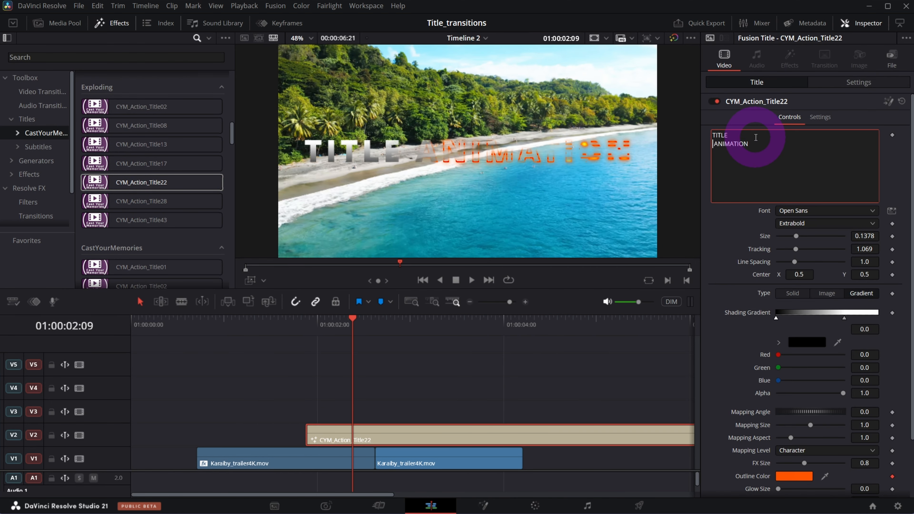
drag(865, 263, 716, 263)
drag(866, 237, 474, 318)
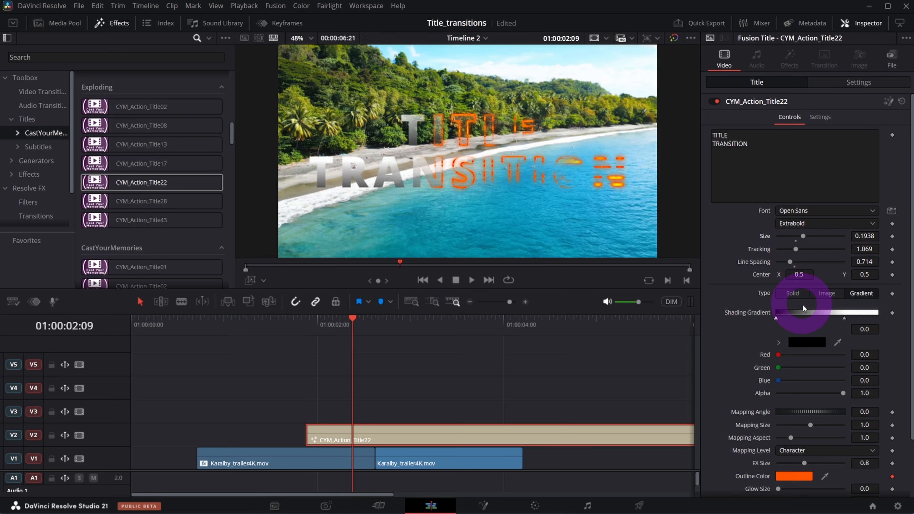
Step: Set the V2 title's mapping level to Line and tighten its shading gradient, with the white stop at 0.437810
click(797, 450)
click(802, 487)
drag(776, 318, 821, 317)
scroll(755, 374, down, 3)
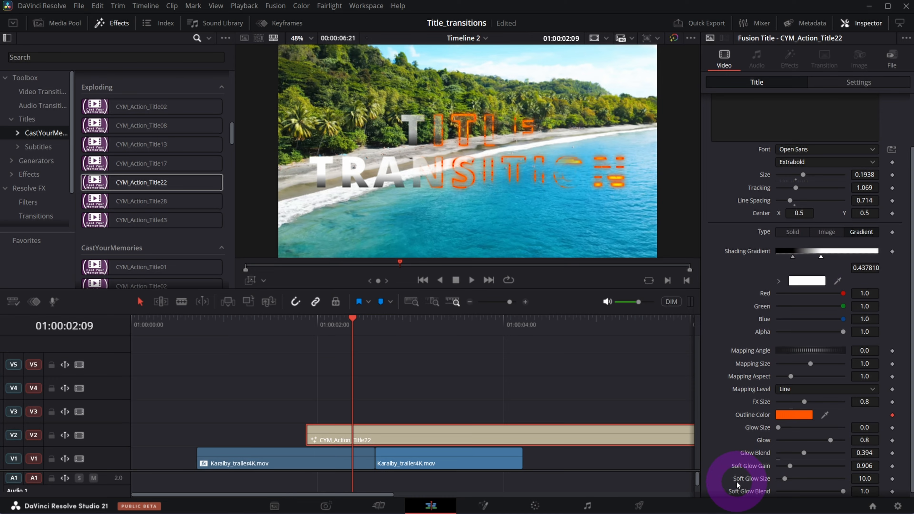
Step: Add a Drop Shadow to the V2 title with strength 0.984 and distance 0.029, and play back the transition from 01:00:01:23
click(35, 55)
text(DROP)
drag(133, 249, 402, 434)
drag(806, 116, 839, 118)
drag(790, 143, 785, 145)
click(312, 330)
key(space)
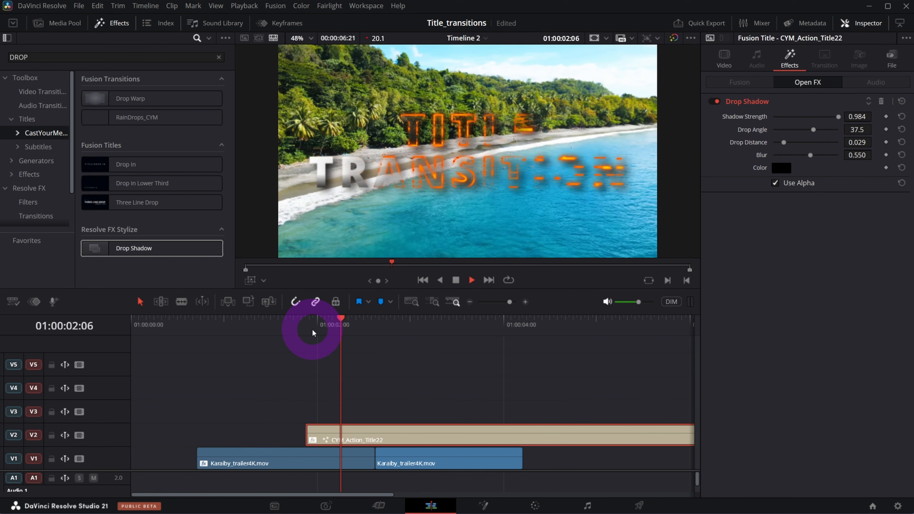
click(313, 330)
click(312, 330)
click(312, 330)
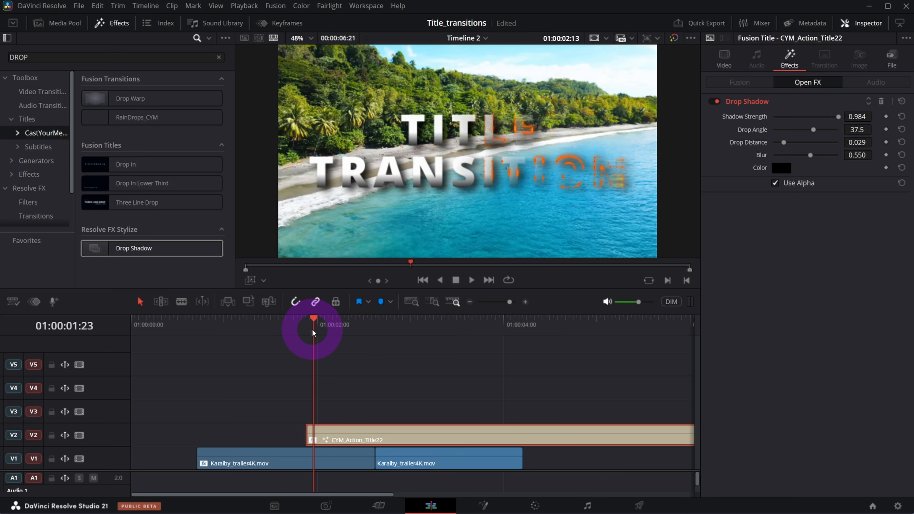
click(312, 330)
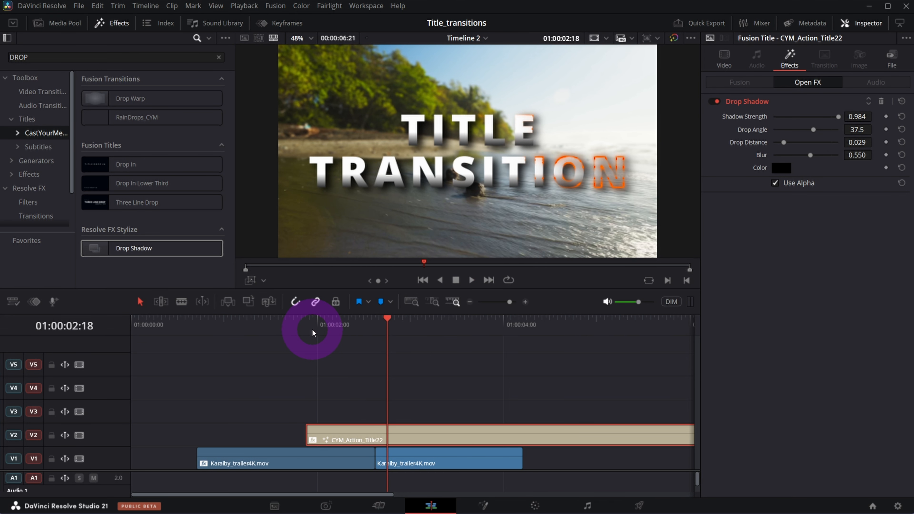
Step: Add the Burn Away video transition at the cut between the two V1 clips
click(39, 92)
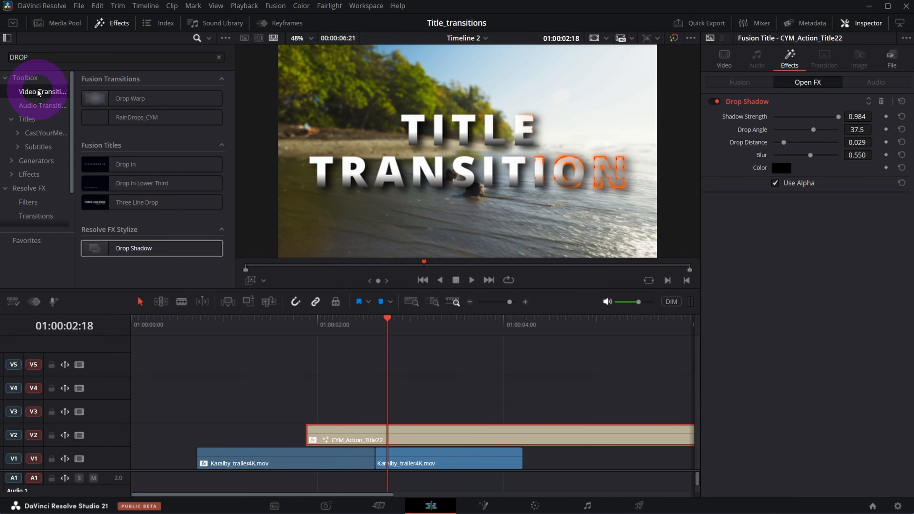
click(219, 58)
scroll(167, 198, down, 10)
click(177, 216)
scroll(177, 219, down, 10)
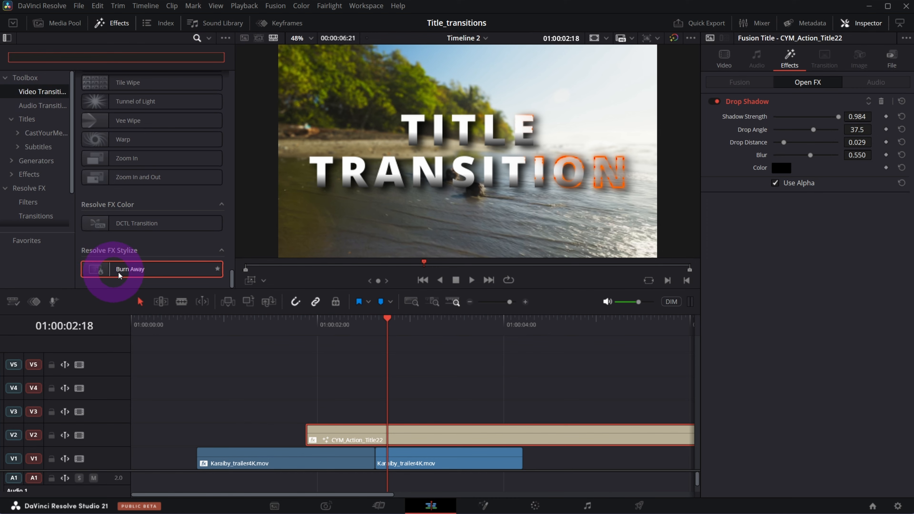
drag(96, 274, 396, 464)
click(373, 434)
Step: At 01:00:02:15, set the Burn Away transition's Char to 0.512, Burn to 0.674, Burn Brightness to 1.000 and Glow Brightness to 1.380
drag(345, 326, 374, 329)
click(405, 452)
click(458, 340)
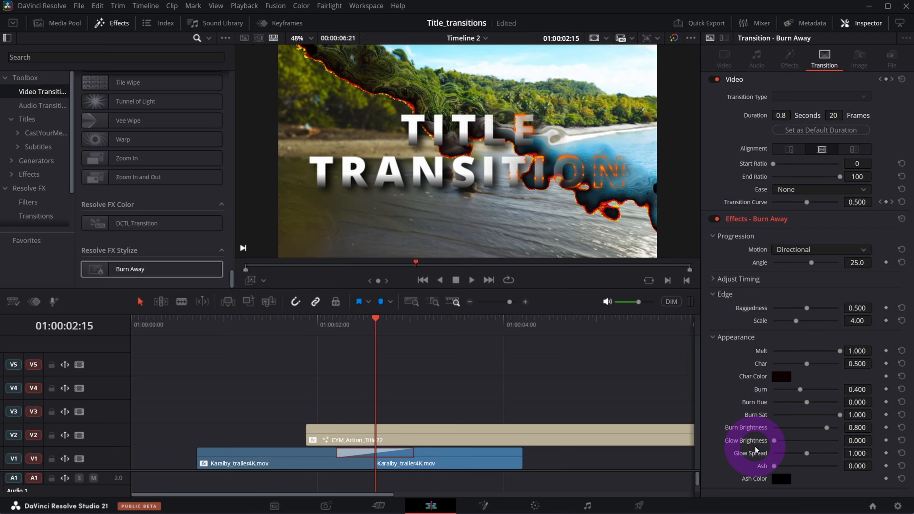
drag(809, 365, 811, 367)
drag(827, 428, 848, 431)
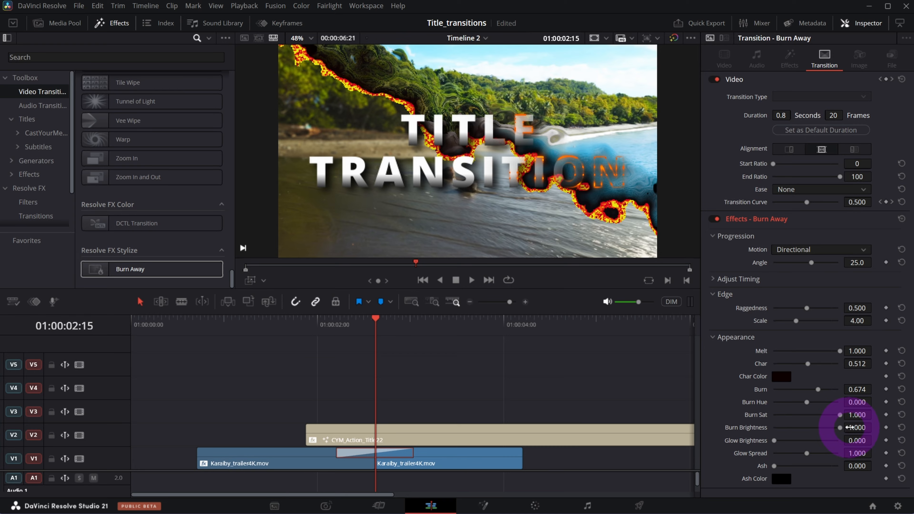
drag(775, 442, 824, 444)
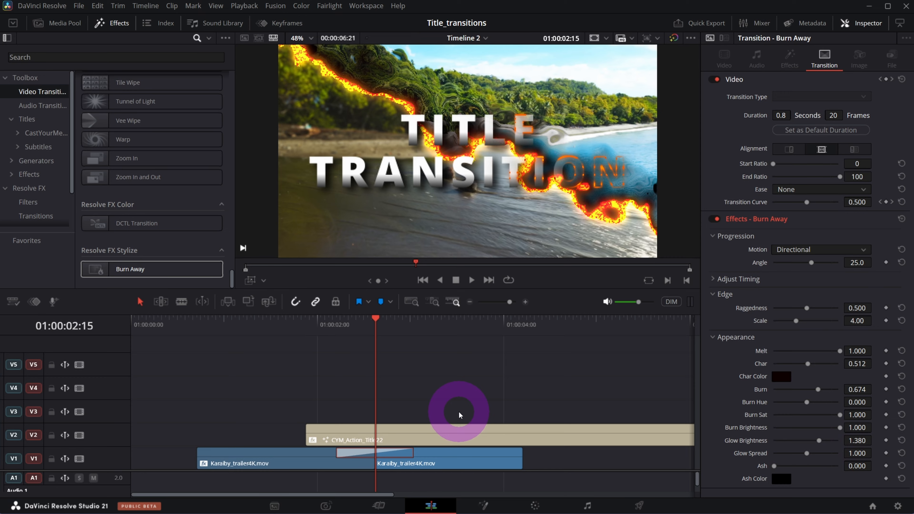
Step: Move the V2 title 10 frames later and set FX Size to 0.36, Glow to 0.886, Soft Glow Gain to 2.047 and Soft Glow Size to 3.9
drag(401, 427, 442, 428)
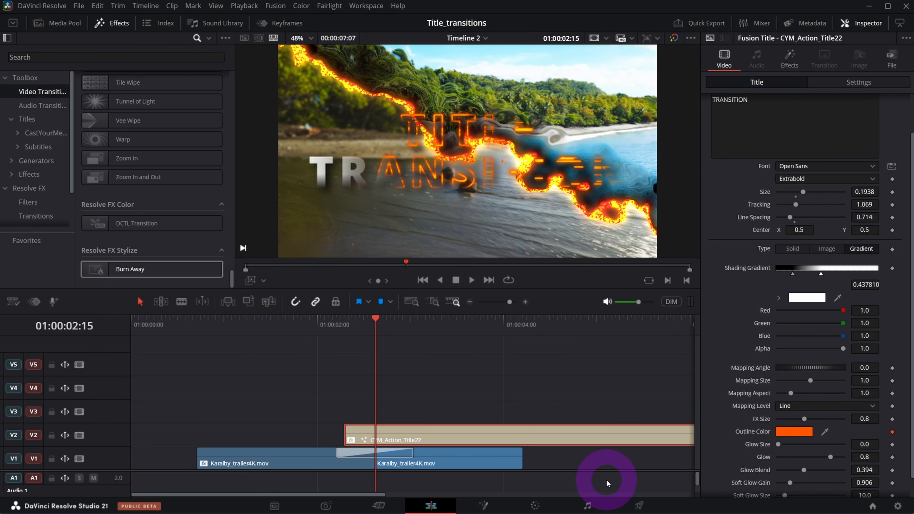
scroll(755, 468, down, 1)
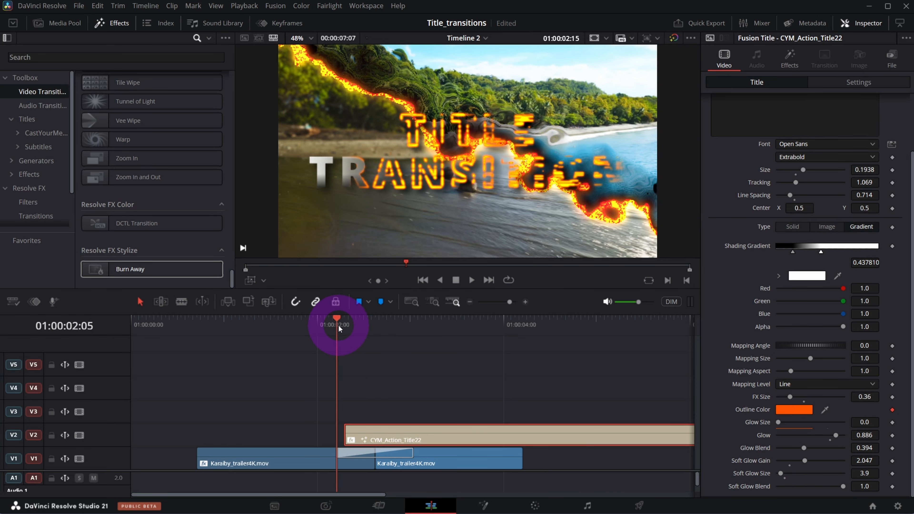
Step: Play the burn transition from 01:00:02:05, then step through its frames up to 01:00:02:14
key(space)
key(space)
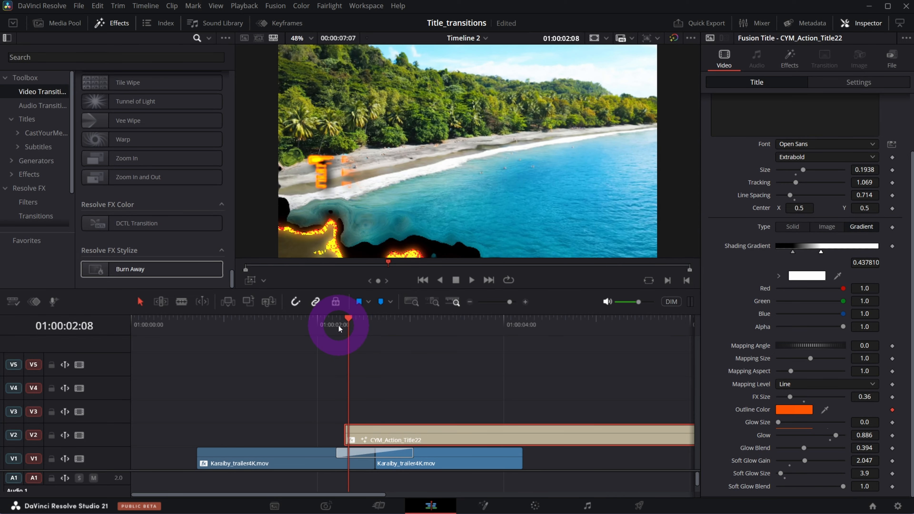
key(Right)
key(Right)
key(Right)
key(Right)
key(Right)
key(Right)
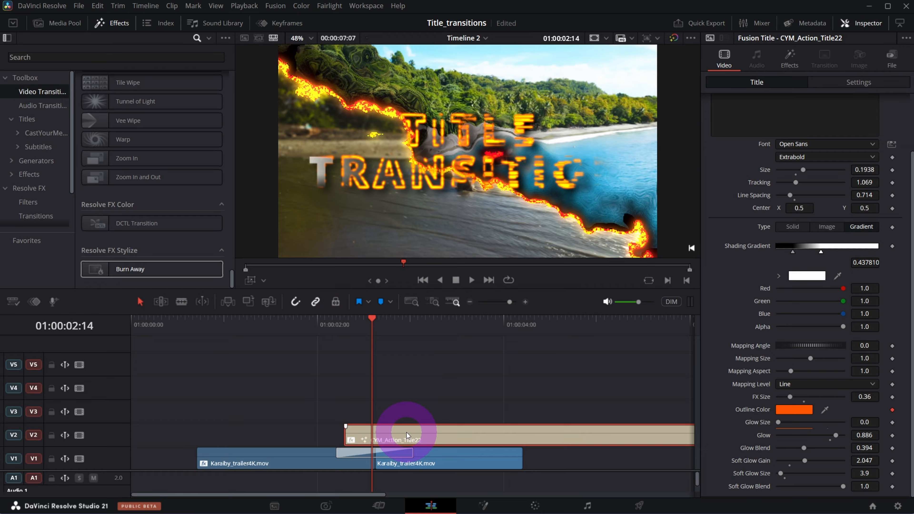
Step: Move the V2 title 4 frames later and step through the burn transition up to 01:00:02:18
drag(407, 432, 422, 433)
click(359, 321)
key(Right)
key(Right)
key(Right)
key(Right)
key(Right)
key(Right)
key(Right)
key(Right)
key(Right)
key(Right)
key(Right)
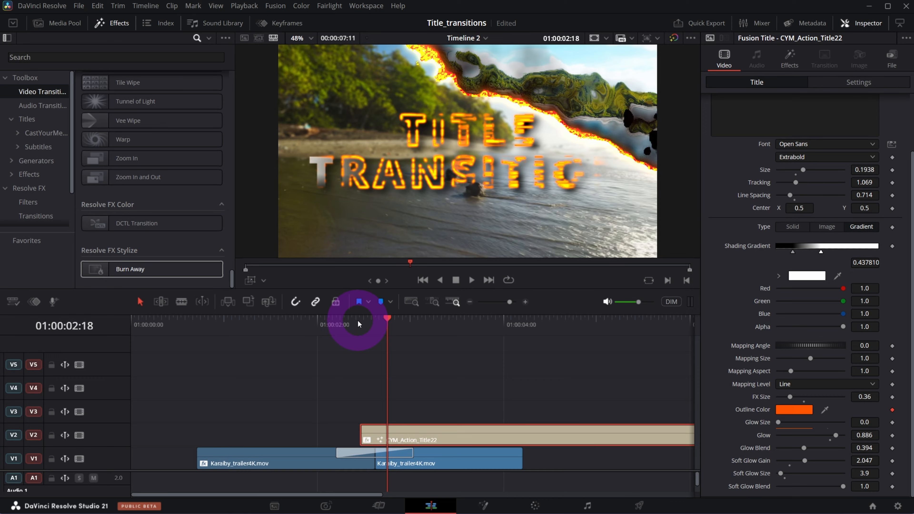
Step: Play the retimed burn transition repeatedly from about 01:00:02:02
click(327, 325)
key(space)
click(326, 324)
click(327, 324)
click(326, 325)
click(327, 326)
click(326, 327)
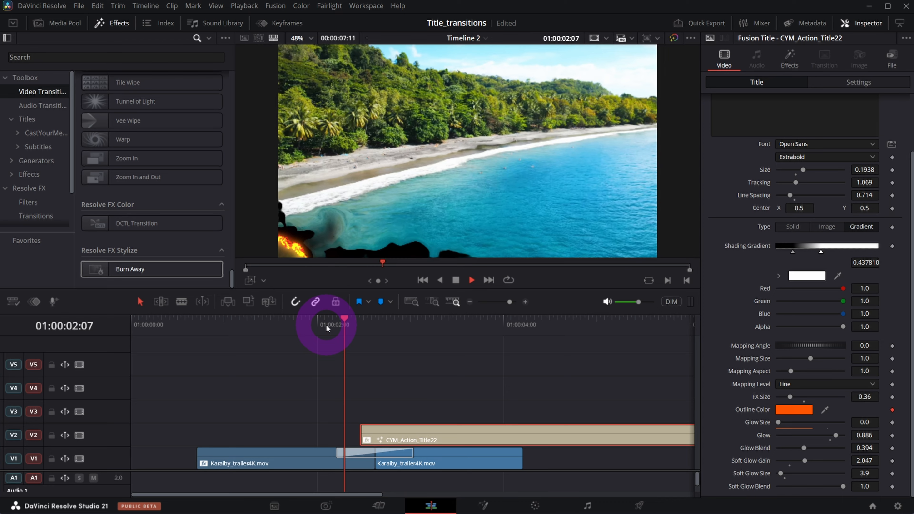
click(326, 326)
click(326, 324)
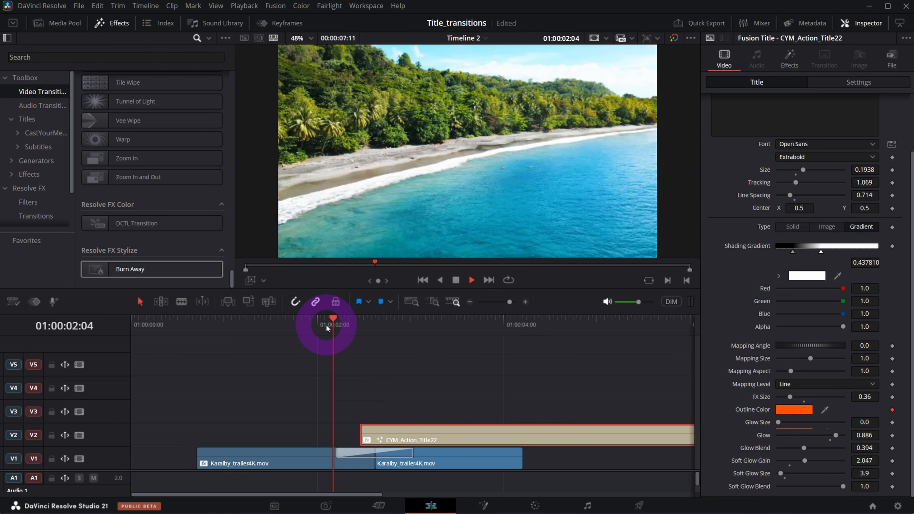
click(326, 324)
Step: Play the two new V1 clips across their cut from about 01:00:01:00
click(225, 361)
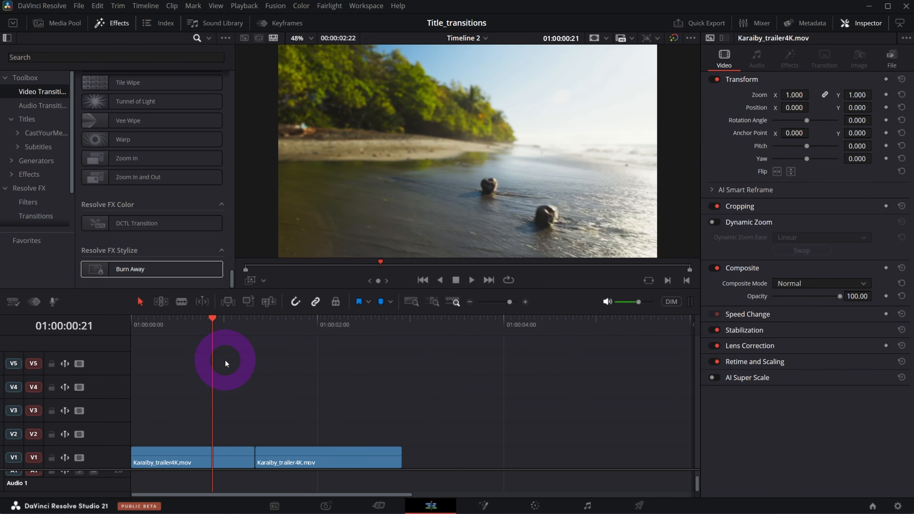
click(226, 335)
key(space)
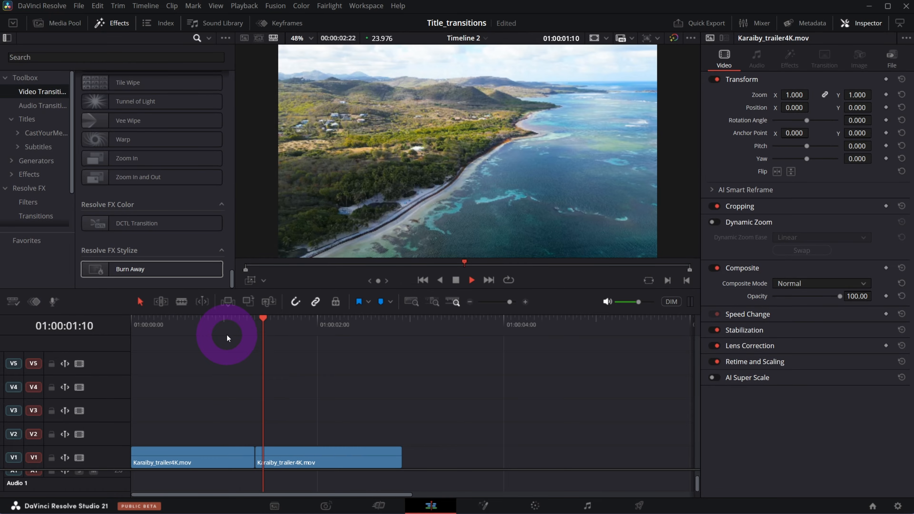
click(229, 331)
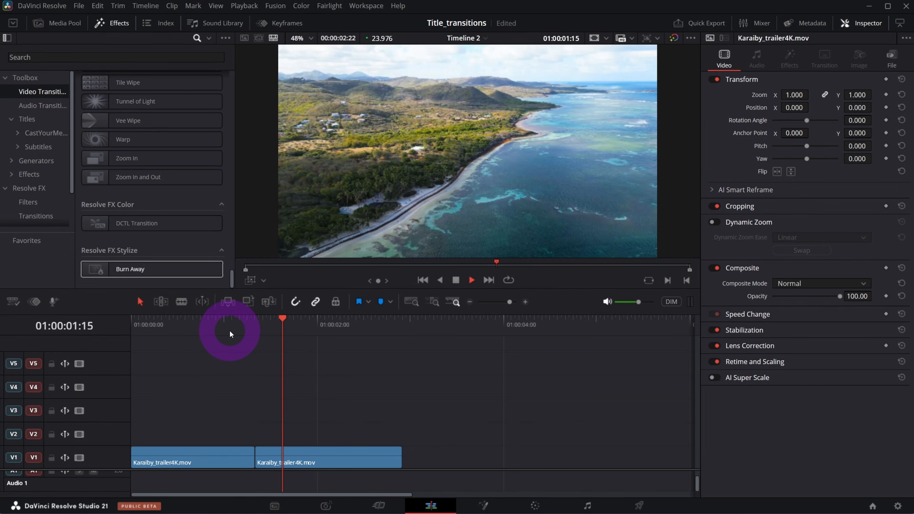
click(190, 374)
Step: Place the CYM_Action_Title14 title on V3 starting about 9 frames before the V1 cut, and play it back
scroll(149, 201, up, 10)
click(148, 201)
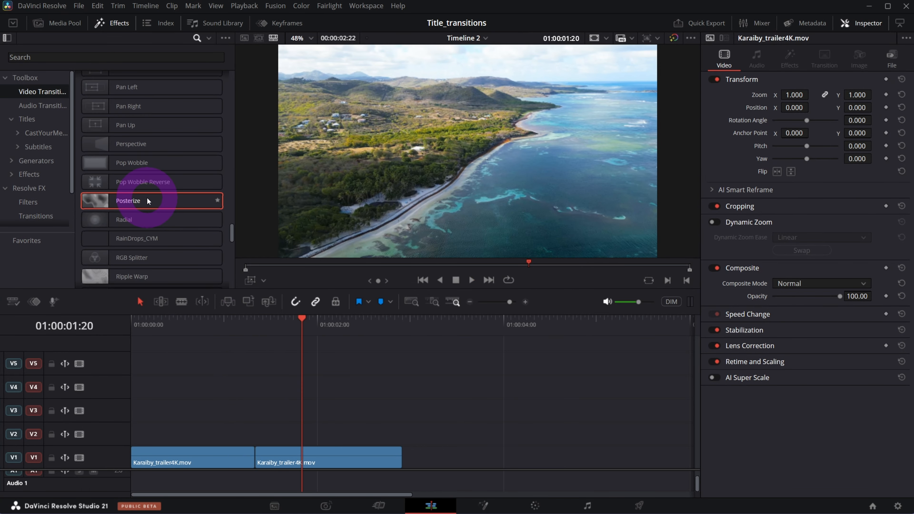
click(28, 132)
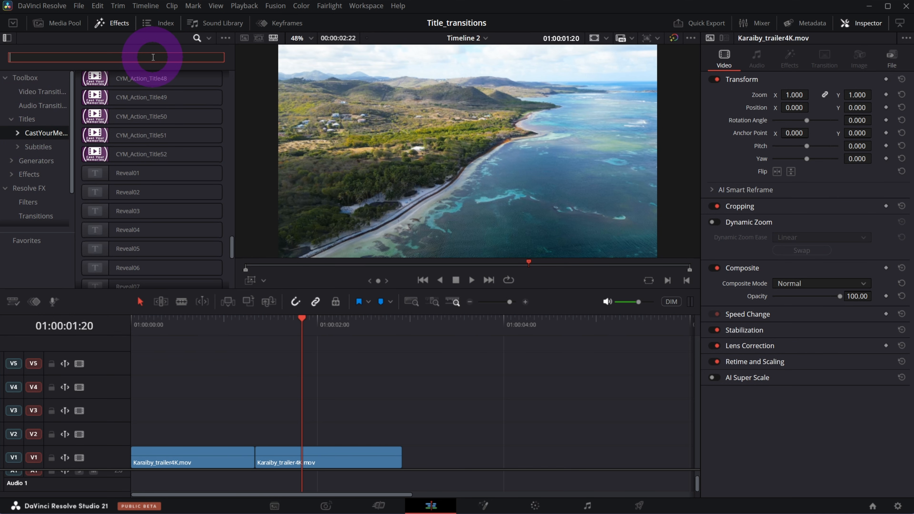
scroll(101, 177, up, 15)
click(101, 176)
drag(101, 177, 227, 413)
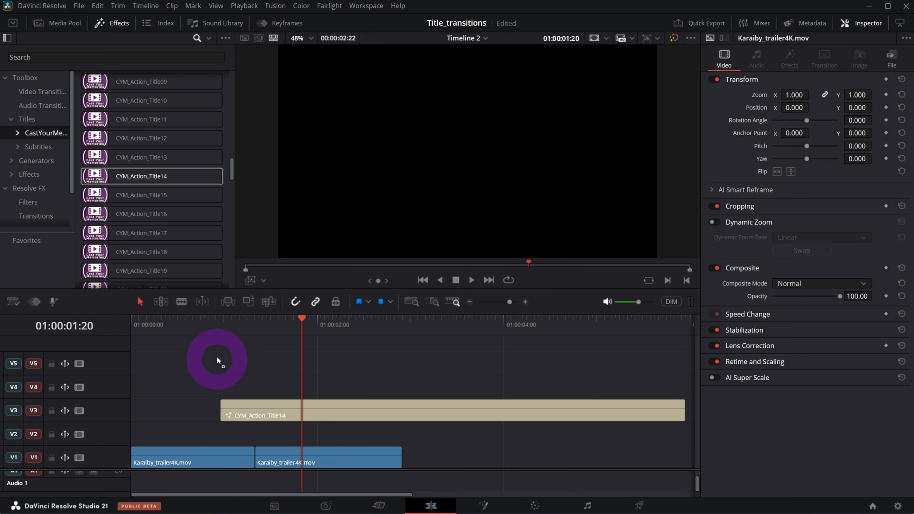
click(220, 326)
key(space)
Step: Change the V3 title text to TITLE and TRANSITION on two lines, with Size 0.1992 and Mapping Level set to Line
click(280, 409)
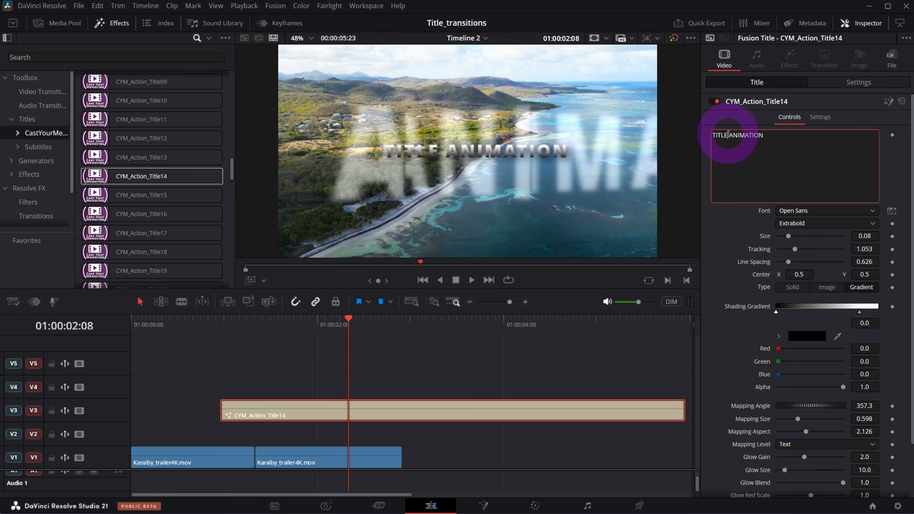
click(729, 135)
key(Return)
key(Delete)
key(shift+End)
text(TRANSITION)
drag(865, 236, 889, 236)
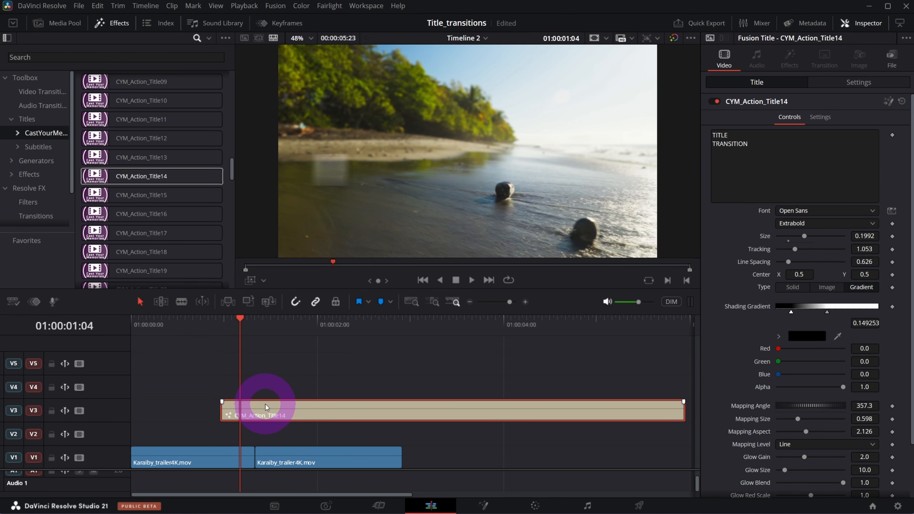
Step: Move the V3 title 8 frames earlier, and shift the title and both V1 clips together 18 frames later
drag(274, 409, 244, 412)
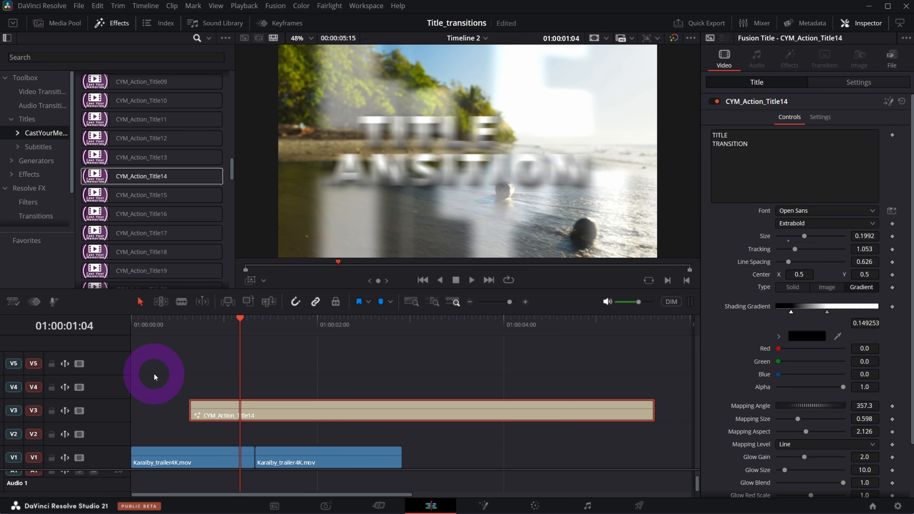
drag(155, 377, 300, 451)
drag(213, 451, 283, 451)
Step: Move both V1 clips 3 frames earlier so their cut falls at 01:00:01:23, and play back the title transition
mouse_move(310, 329)
mouse_down()
mouse_move(323, 320)
mouse_move(313, 324)
mouse_up()
click(357, 437)
click(353, 460)
click(375, 441)
drag(382, 439, 309, 465)
drag(370, 459, 359, 459)
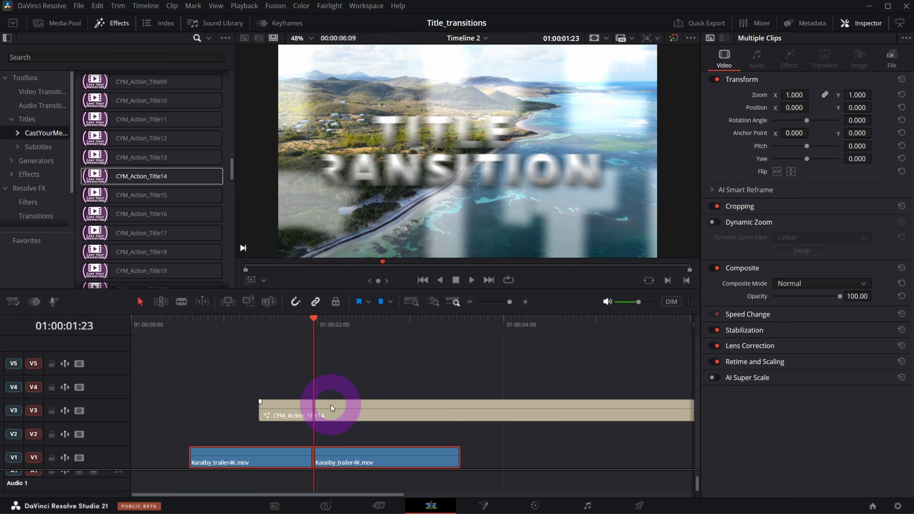
click(287, 321)
key(space)
click(269, 325)
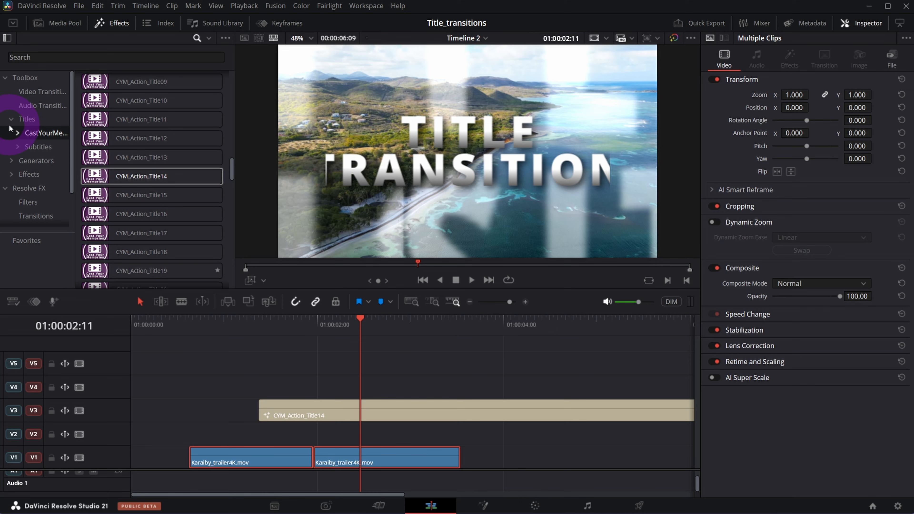
Step: Add a Blur Dissolve at the V1 cut with a duration of 8 frames and Horizontal Strength 0.321
click(43, 91)
drag(92, 117, 327, 454)
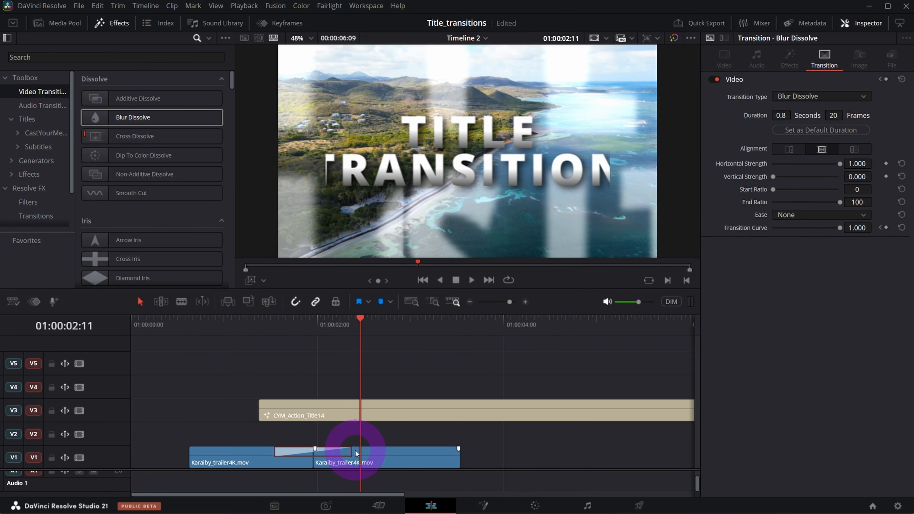
click(448, 378)
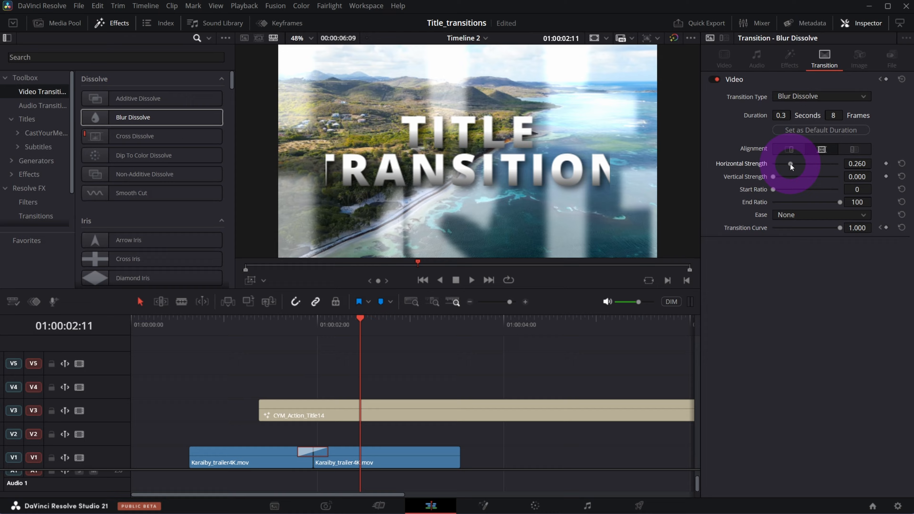
Step: Play the title transition with the Blur Dissolve repeatedly from 01:00:01:12
click(272, 327)
key(space)
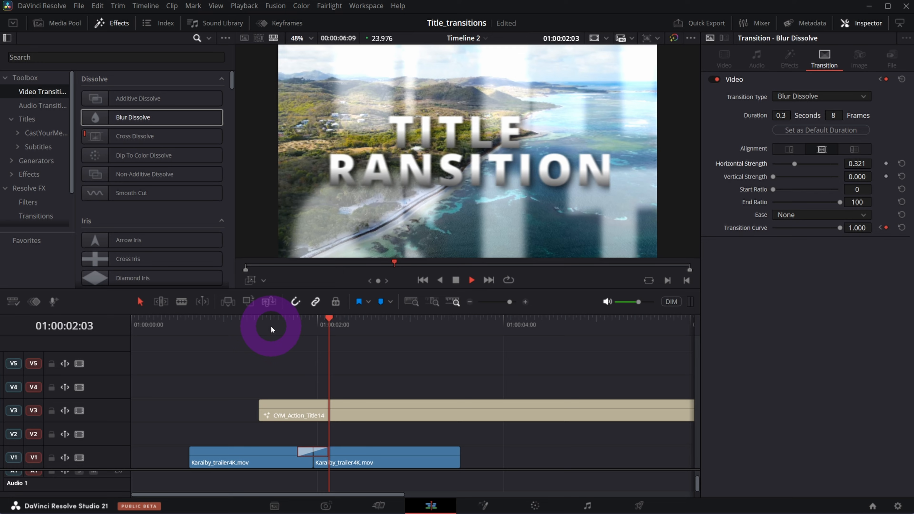
click(271, 327)
click(272, 327)
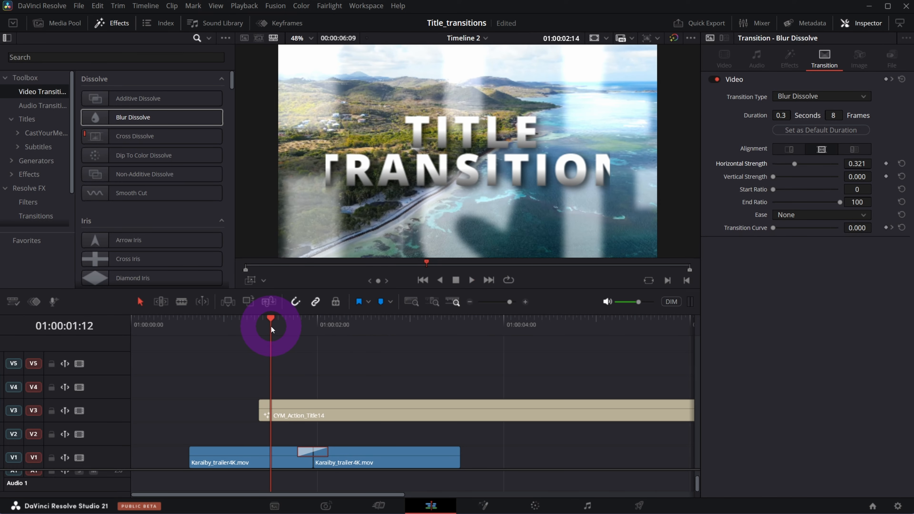
click(272, 327)
key(space)
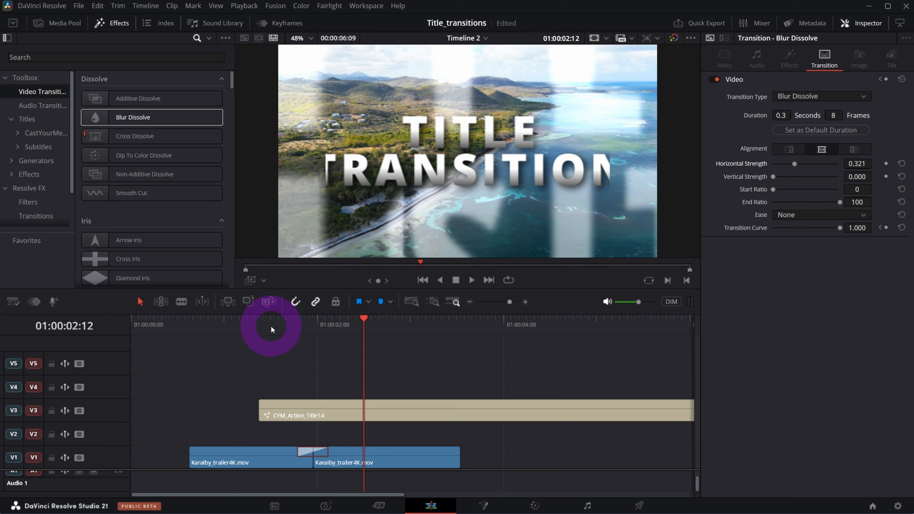